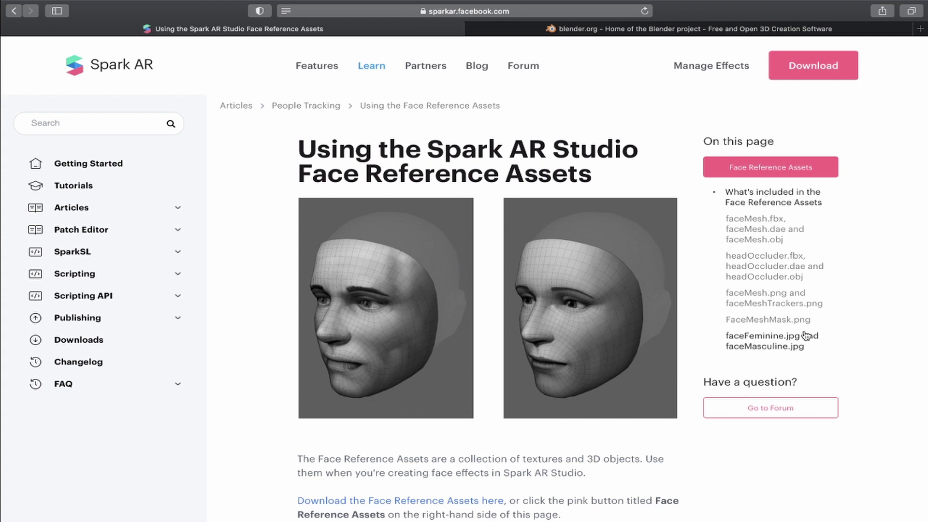
Step: Review the mesh files described on the Face Reference Assets page and bring up the blender.org page
click(763, 240)
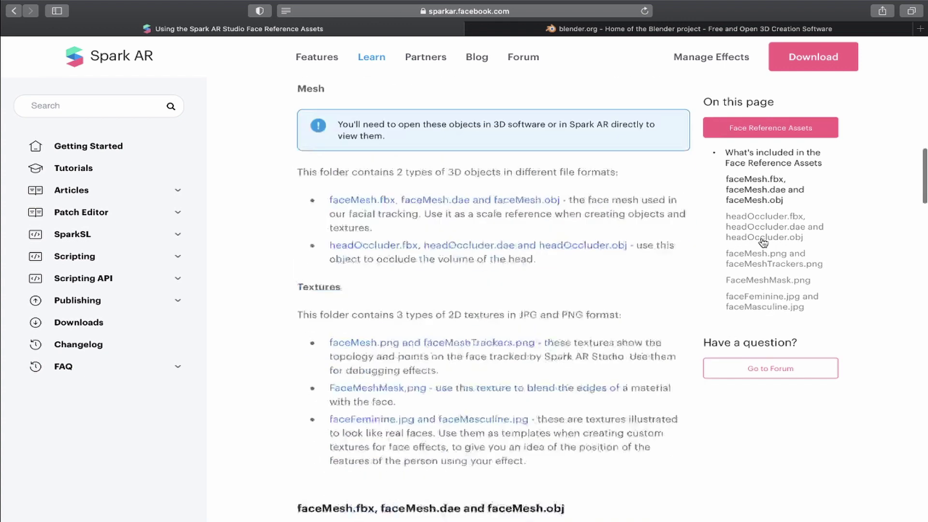
click(595, 29)
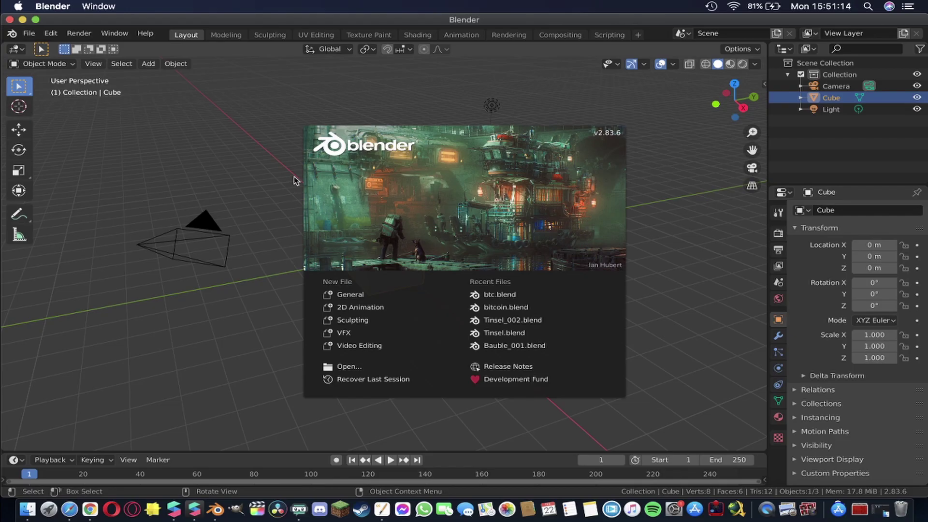
Step: Start with a General scene in Blender and delete the default cube
click(348, 295)
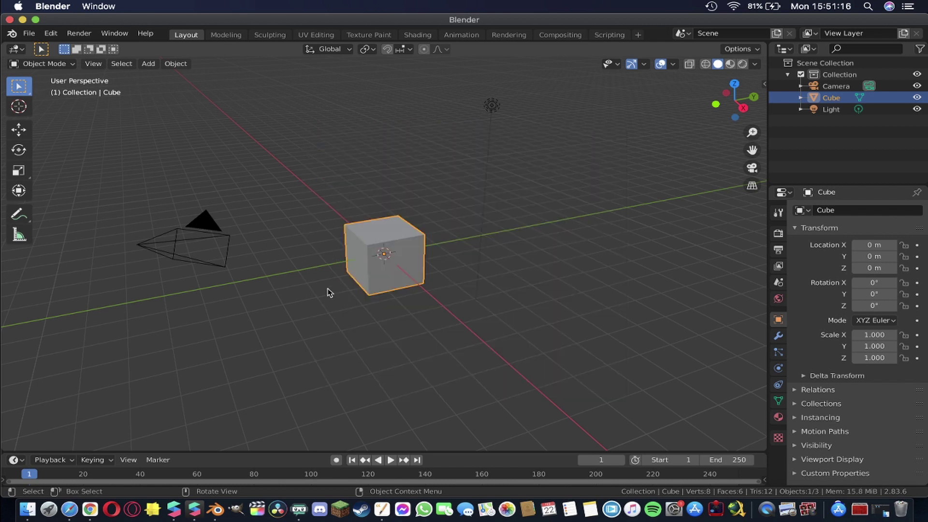
key(x)
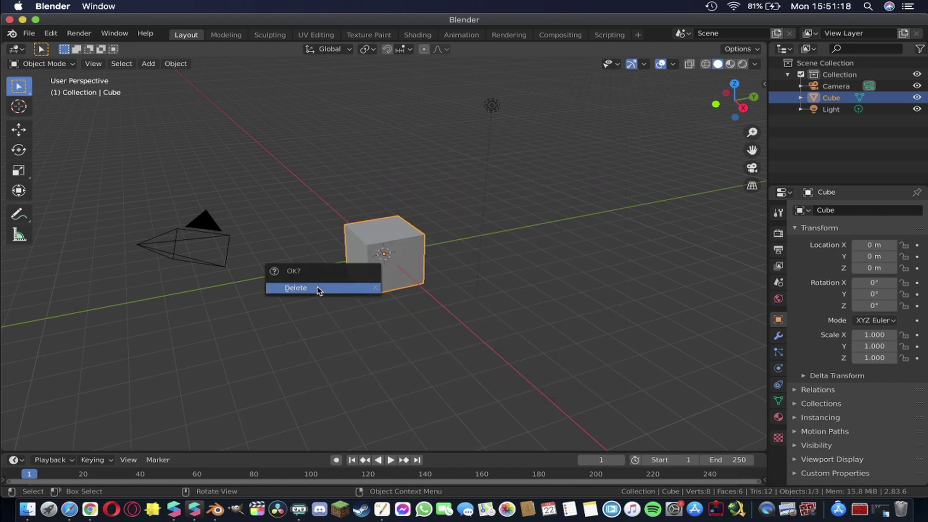
click(319, 290)
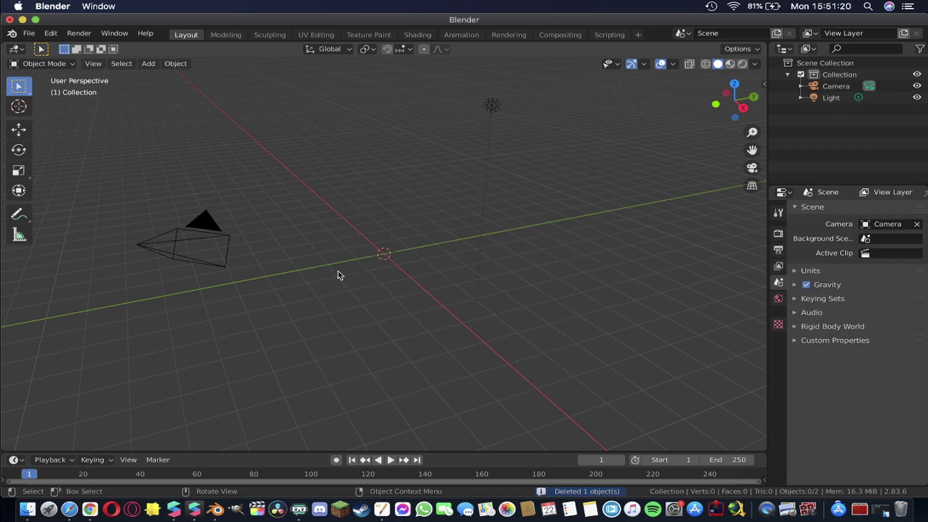
Step: Import the Wavefront file faceMesh.obj from the FaceAssets/Mesh folder on the Desktop
click(29, 33)
mouse_move(104, 193)
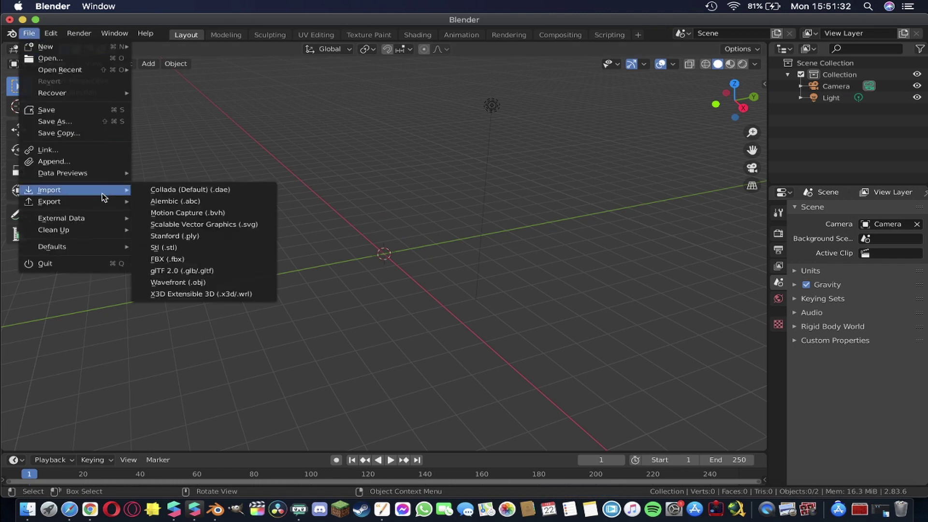
click(207, 283)
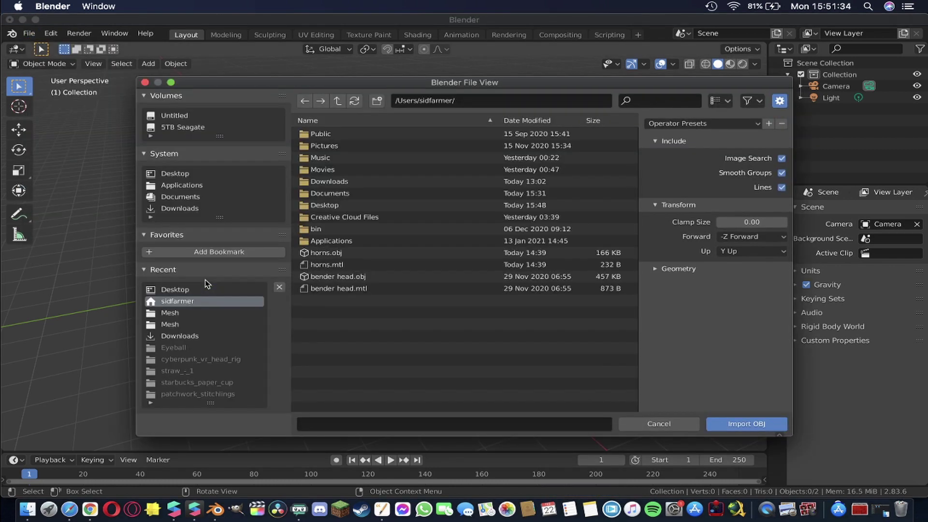
click(175, 173)
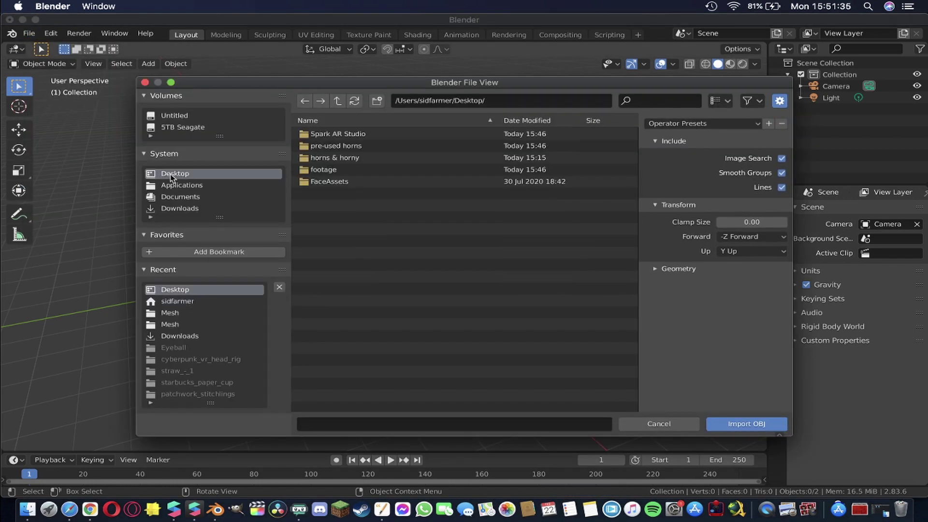
click(330, 183)
click(339, 145)
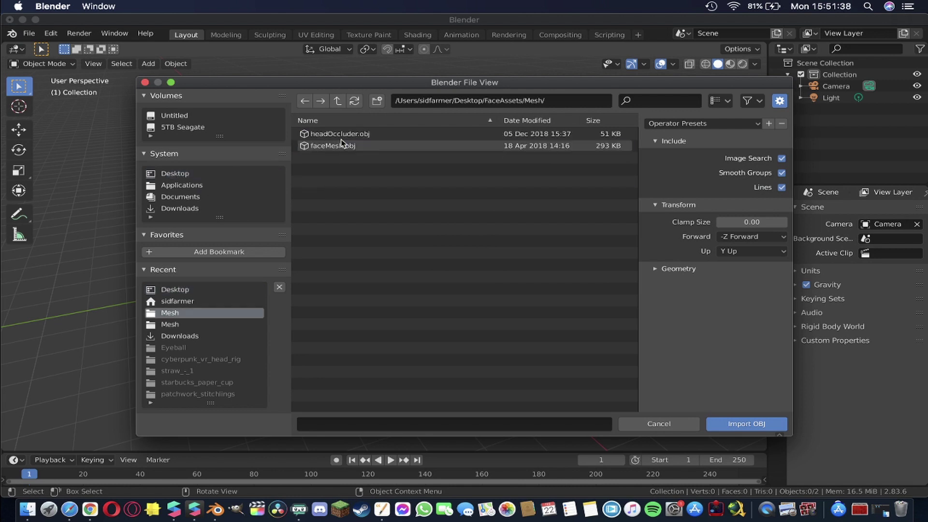
click(327, 147)
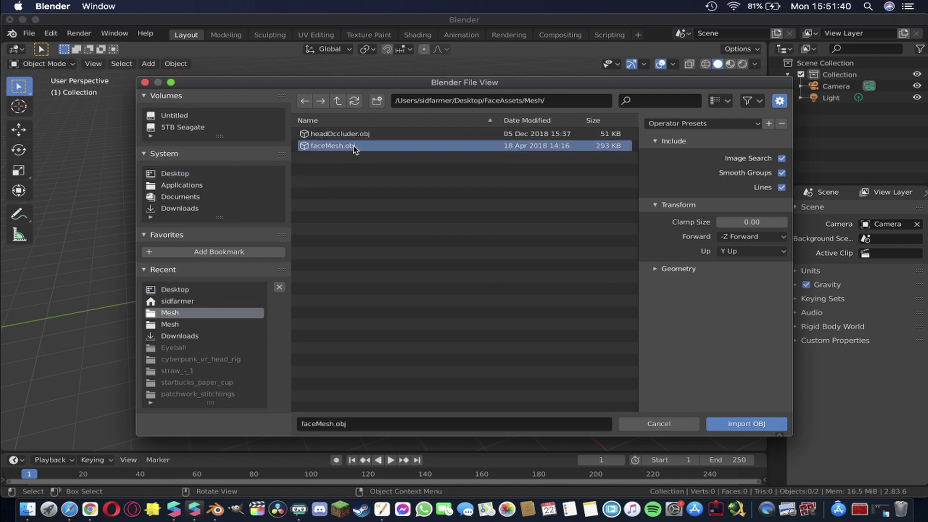
click(747, 424)
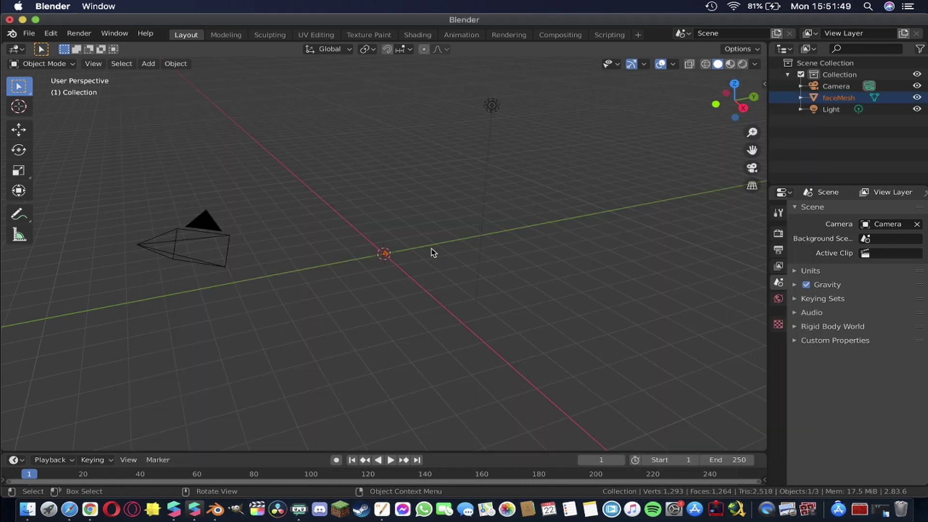
Step: Select the imported face mesh as the active object and open it in the Sculpting workspace
scroll(432, 250, up, 3)
scroll(432, 252, up, 5)
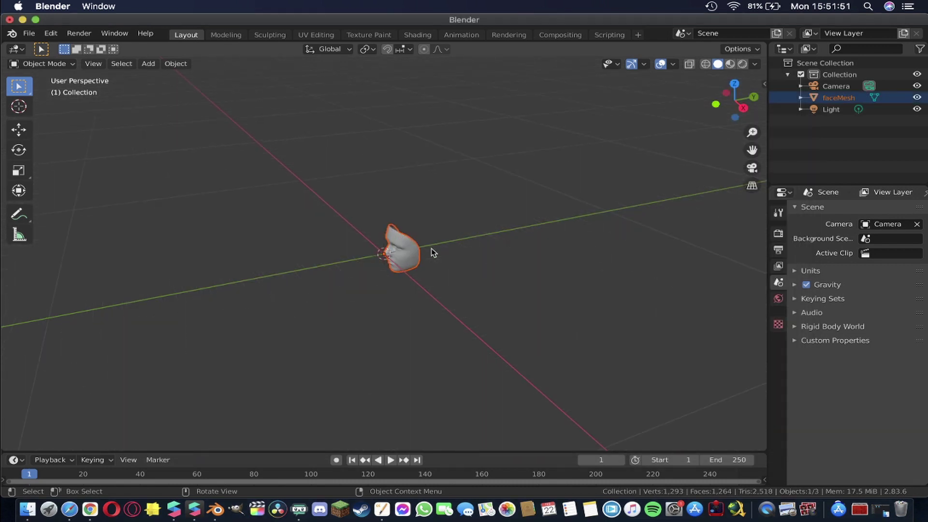
scroll(432, 253, left, 5)
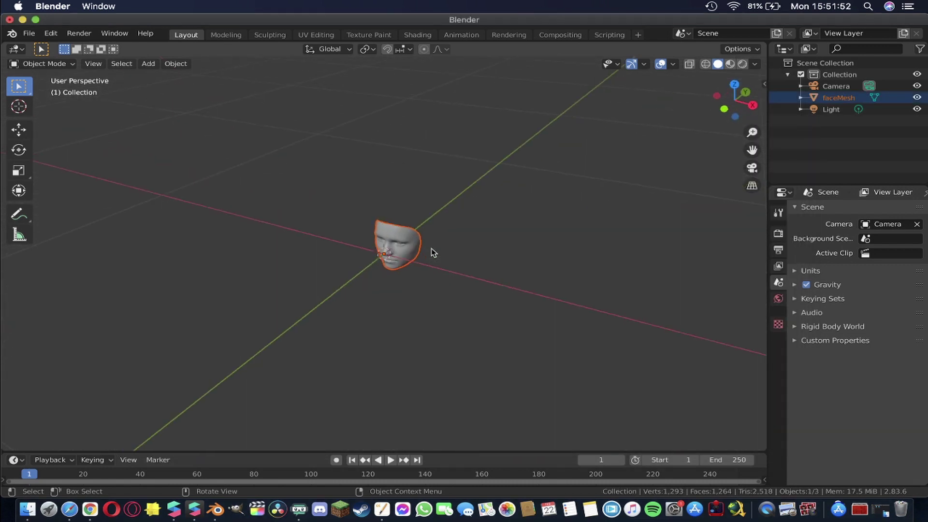
click(261, 35)
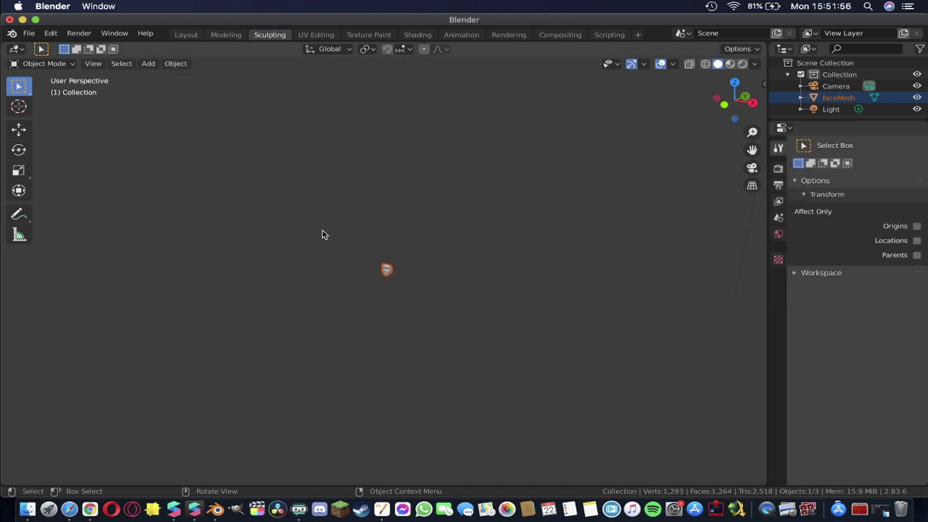
click(321, 234)
click(186, 34)
click(254, 35)
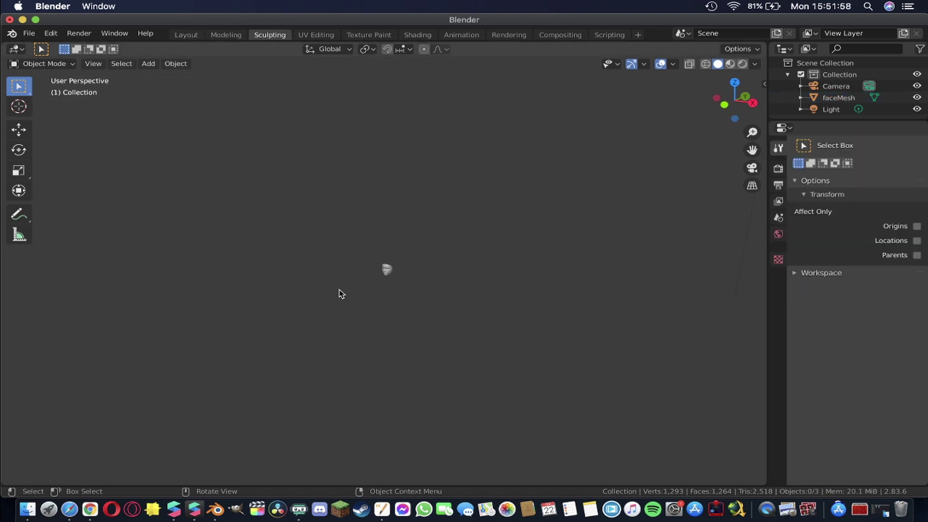
click(386, 271)
click(186, 35)
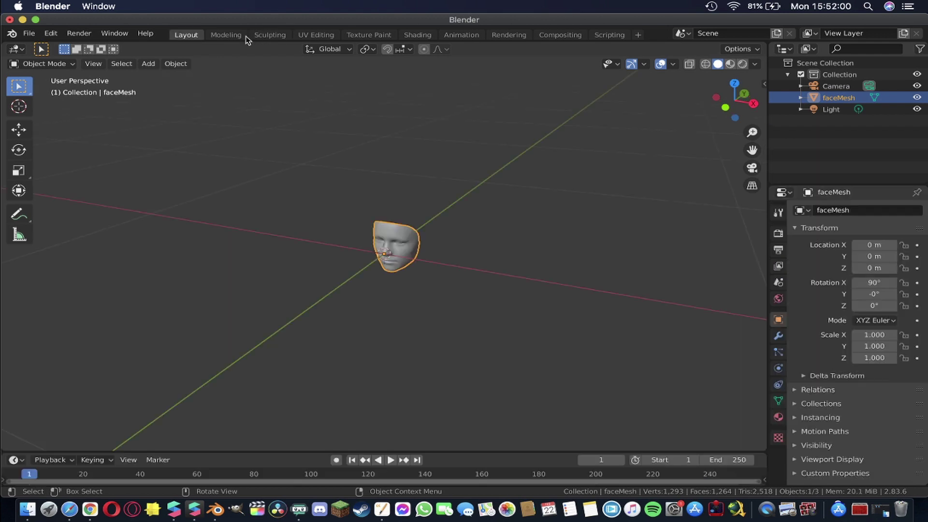
click(266, 35)
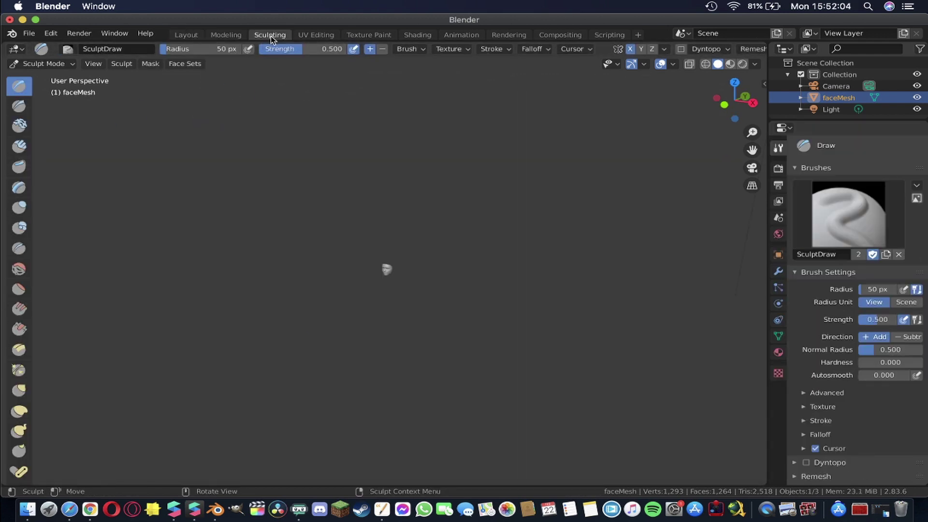
Step: Switch the face mesh to Object Mode and back to Sculpt Mode
scroll(314, 321, up, 8)
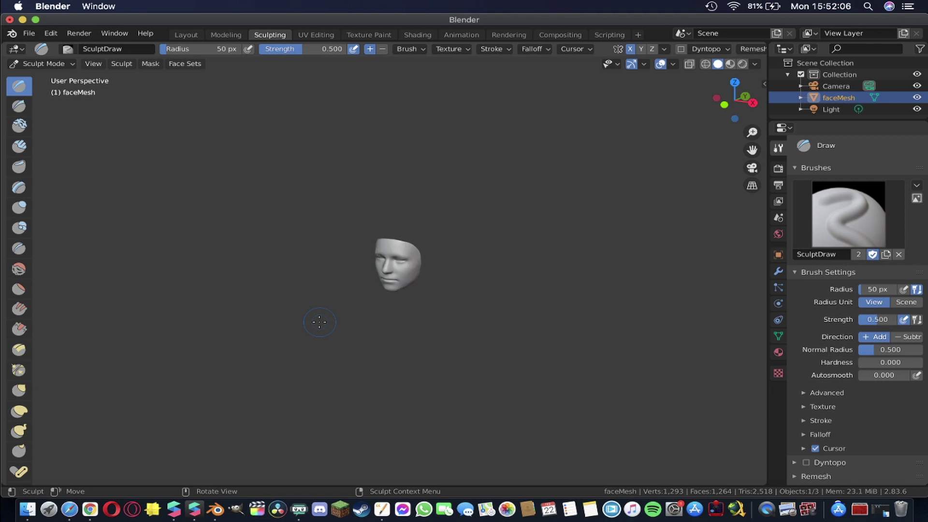
click(62, 64)
click(57, 80)
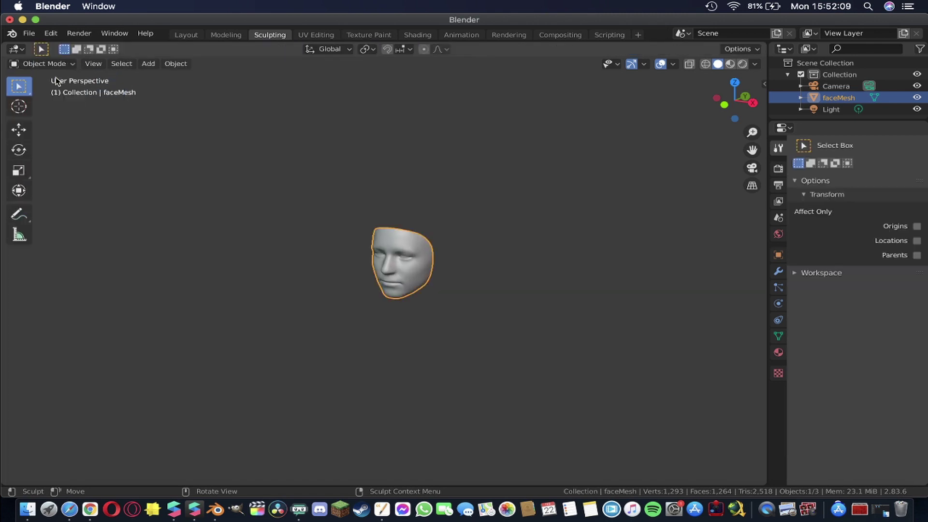
click(58, 64)
click(60, 101)
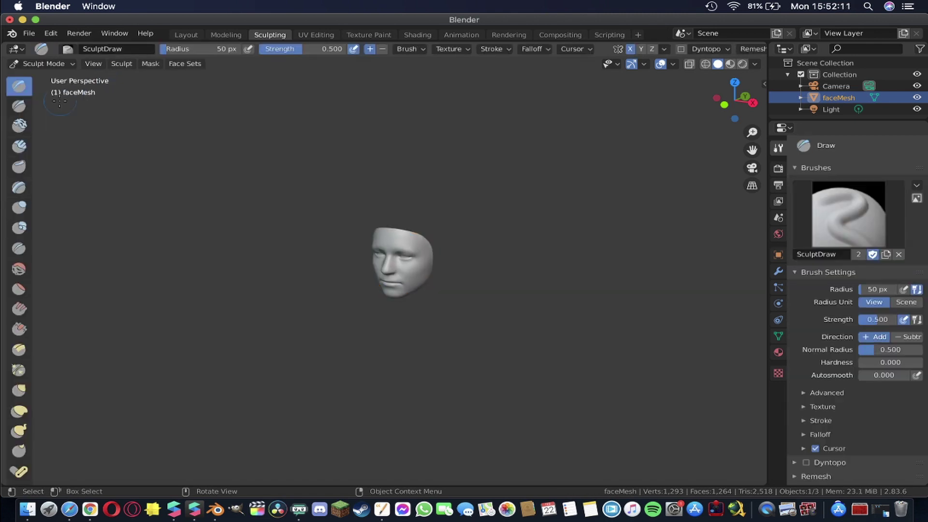
Step: Align the view to the front of the face in orthographic projection, with the face filling the viewport
middle_drag(387, 281, 431, 278)
scroll(431, 277, up, 5)
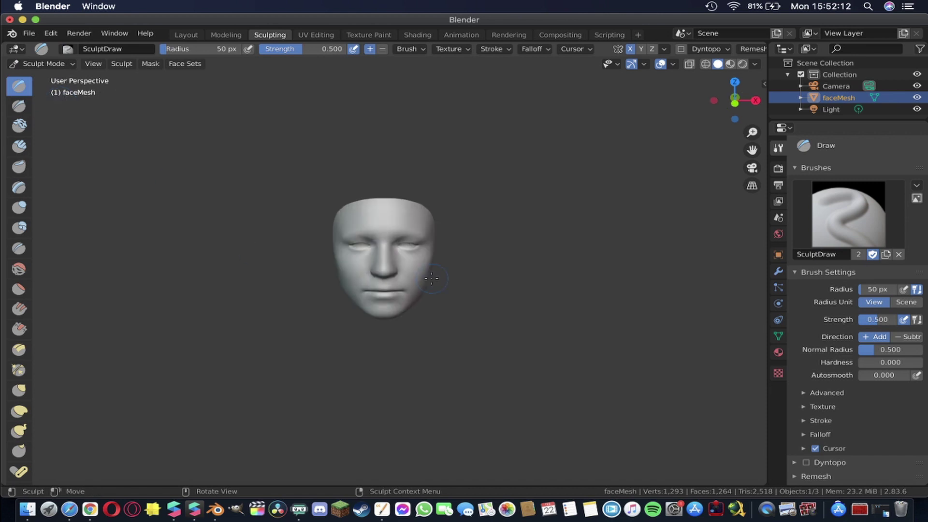
click(734, 103)
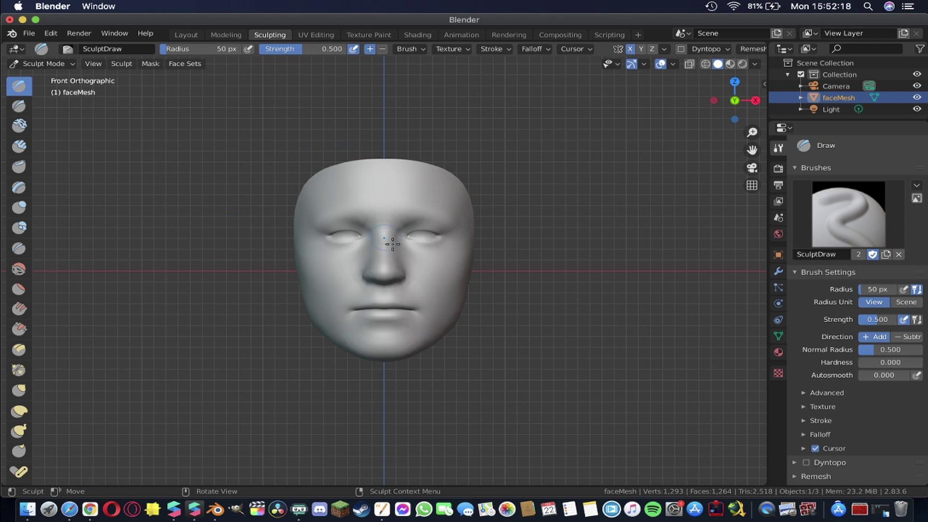
scroll(392, 261, up, 2)
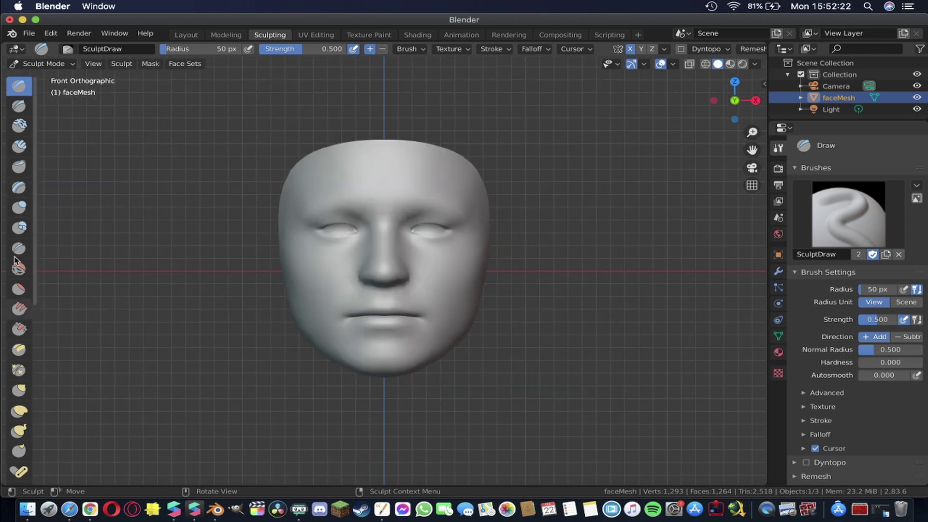
Step: Try the Smooth brush around the eyes of the face and undo the stroke
scroll(9, 317, down, 10)
scroll(15, 294, up, 10)
click(18, 277)
mouse_move(411, 228)
mouse_down()
mouse_move(448, 234)
mouse_move(423, 230)
mouse_move(433, 210)
mouse_move(431, 222)
mouse_up()
key(ctrl+z)
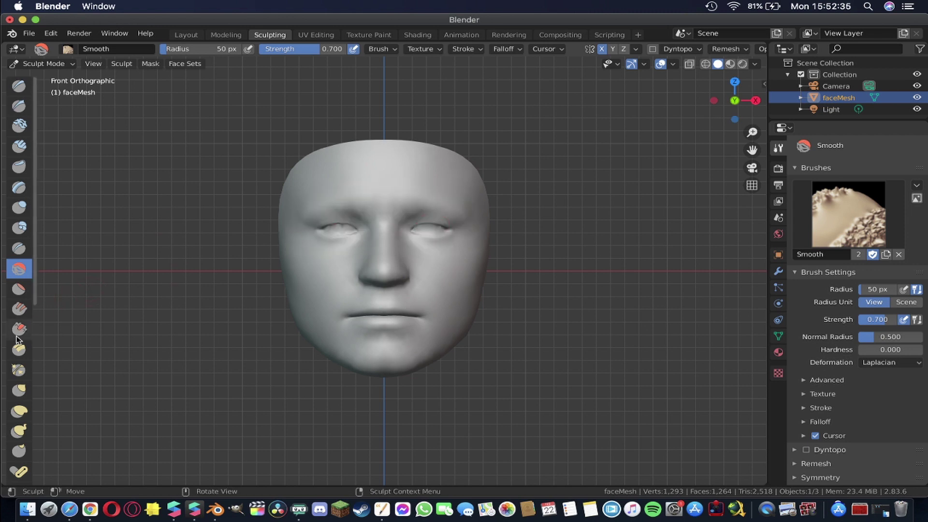
Step: Pull a symmetric pair of pointed horns up from the sides of the forehead with the Snake Hook brush
scroll(19, 334, down, 2)
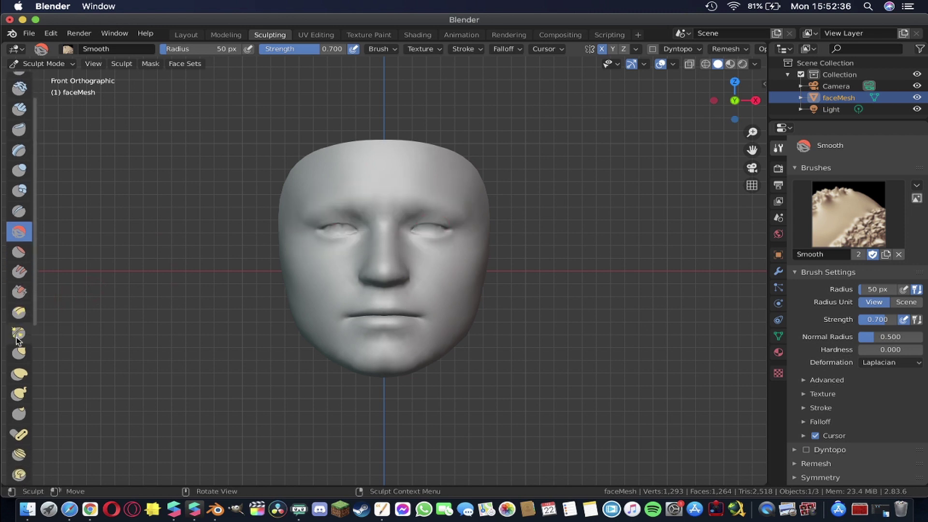
click(20, 394)
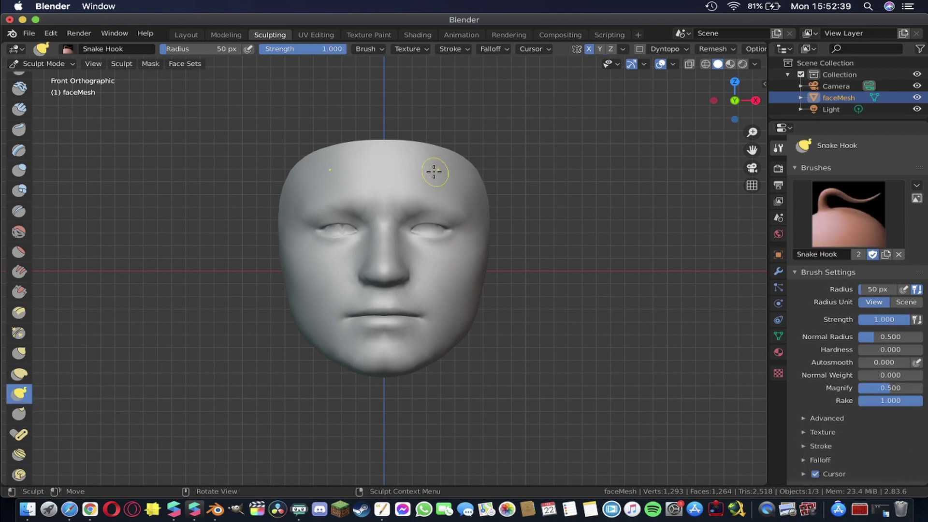
mouse_move(436, 169)
mouse_down()
mouse_move(487, 166)
mouse_move(474, 106)
mouse_move(482, 118)
mouse_move(469, 119)
mouse_up()
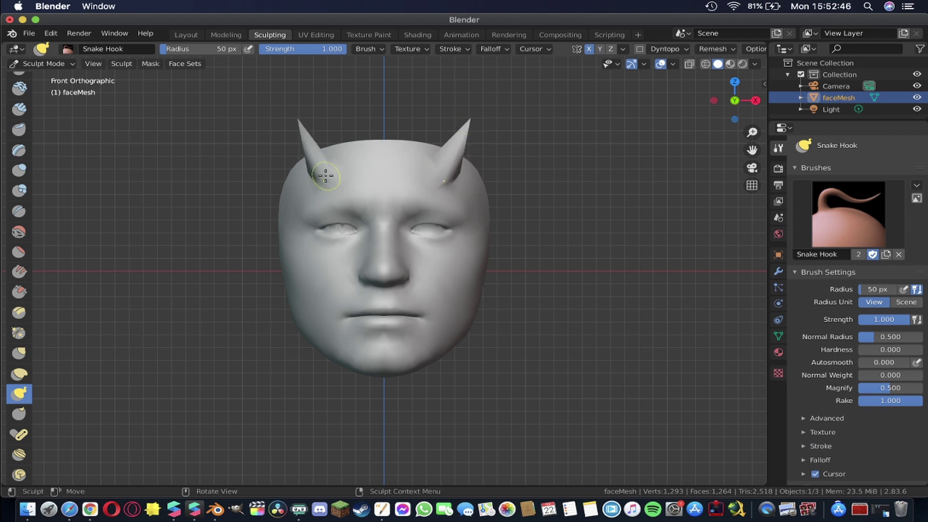
Step: Stretch and widen the two forehead horns with the Elastic Deform brush, checking their shape from the side
click(18, 375)
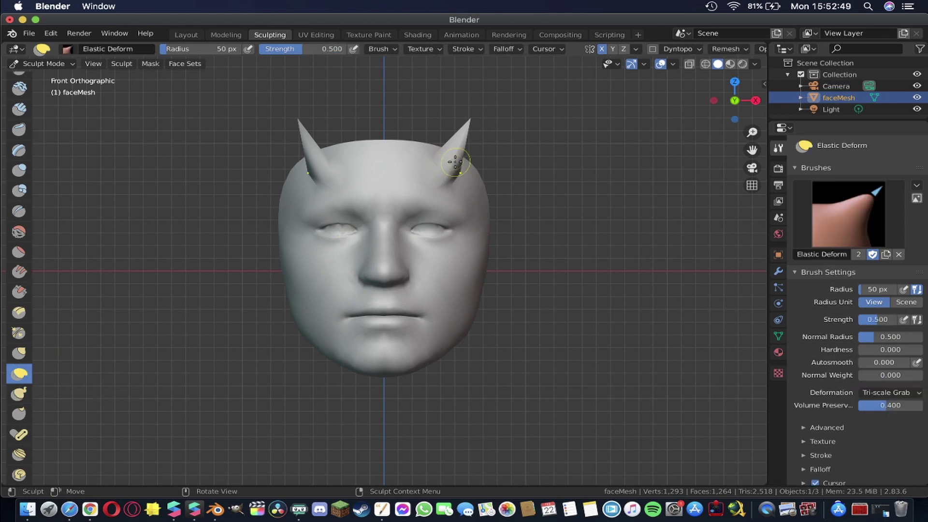
mouse_move(459, 163)
mouse_down()
mouse_move(477, 108)
mouse_move(455, 116)
mouse_move(439, 101)
mouse_up()
scroll(449, 154, right, 10)
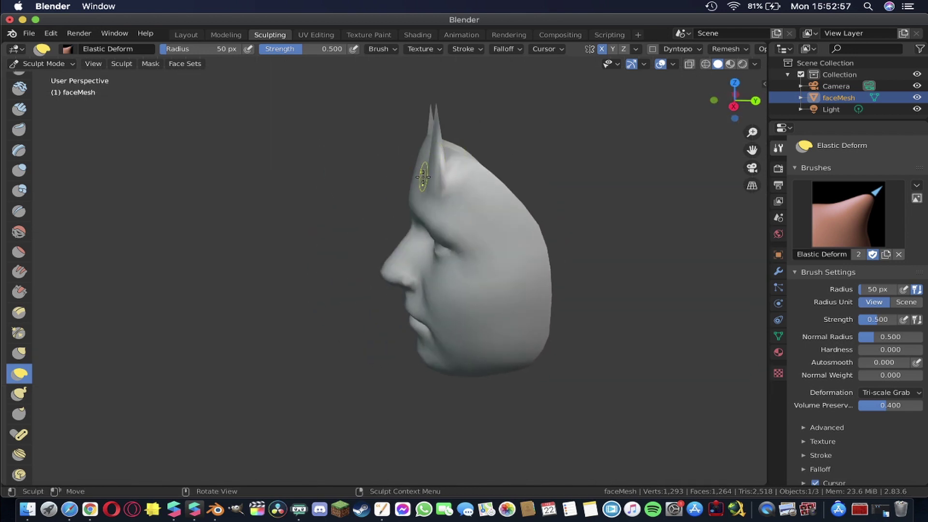
scroll(484, 144, right, 5)
scroll(484, 144, right, 3)
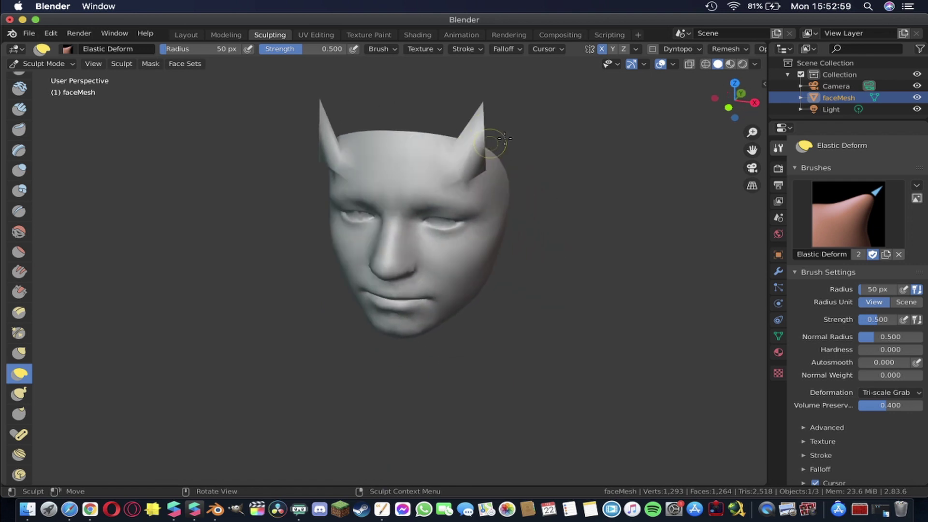
click(728, 104)
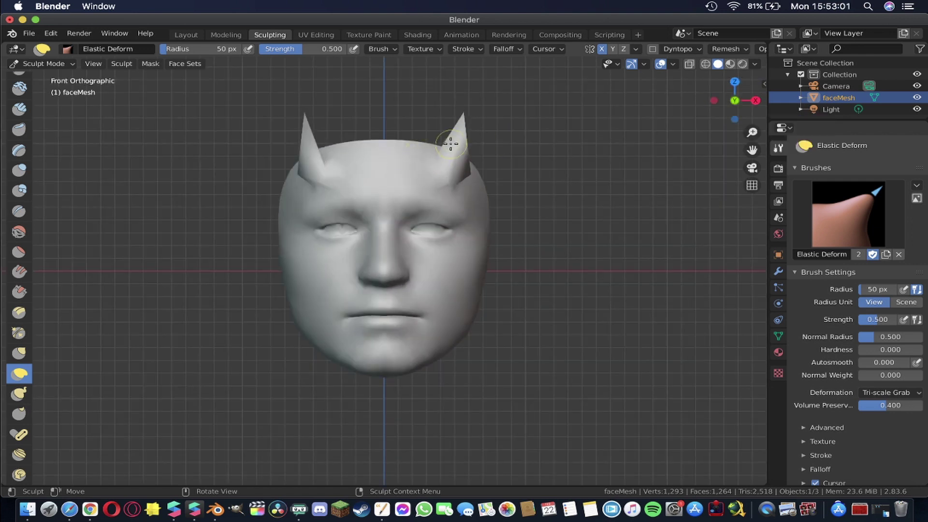
drag(464, 117, 461, 83)
drag(470, 146, 658, 137)
drag(448, 152, 406, 149)
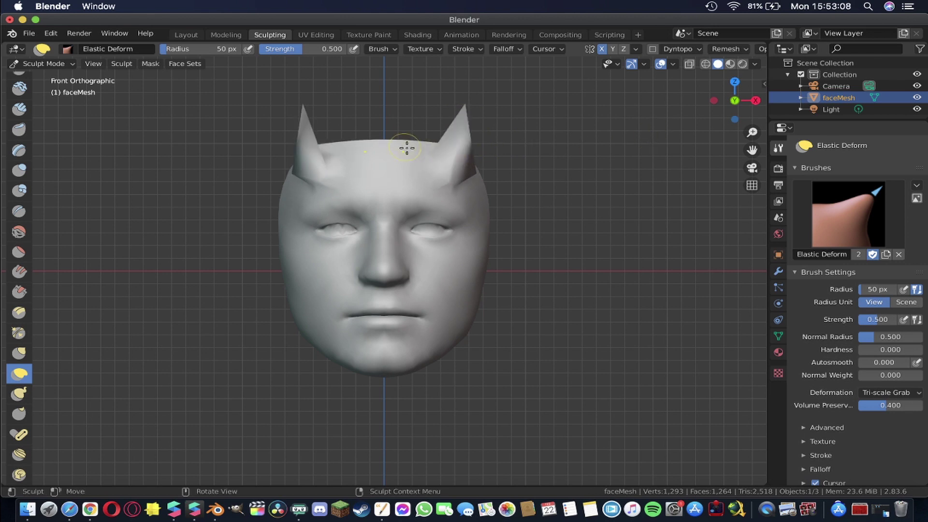
Step: Pull smaller spikes out of the middle forehead and the temples with the Grab brush
click(19, 353)
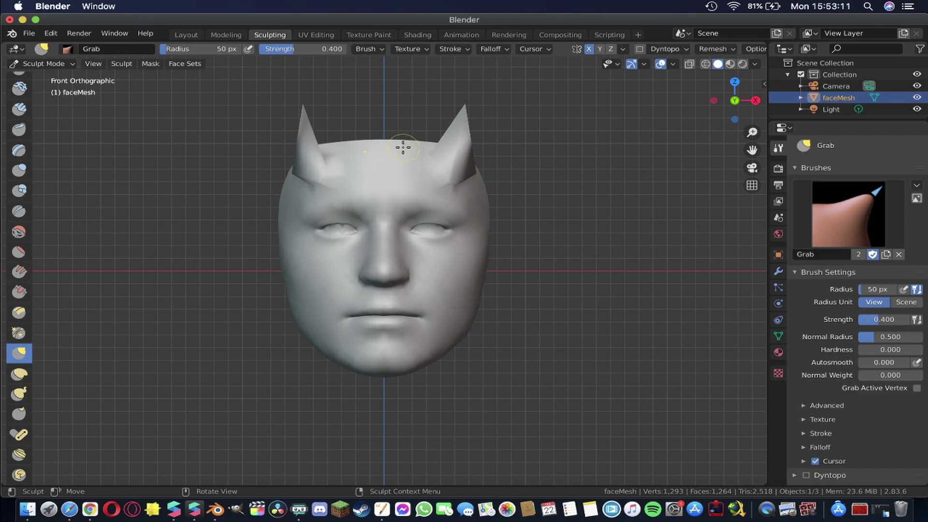
drag(404, 165, 443, 60)
drag(466, 197, 566, 195)
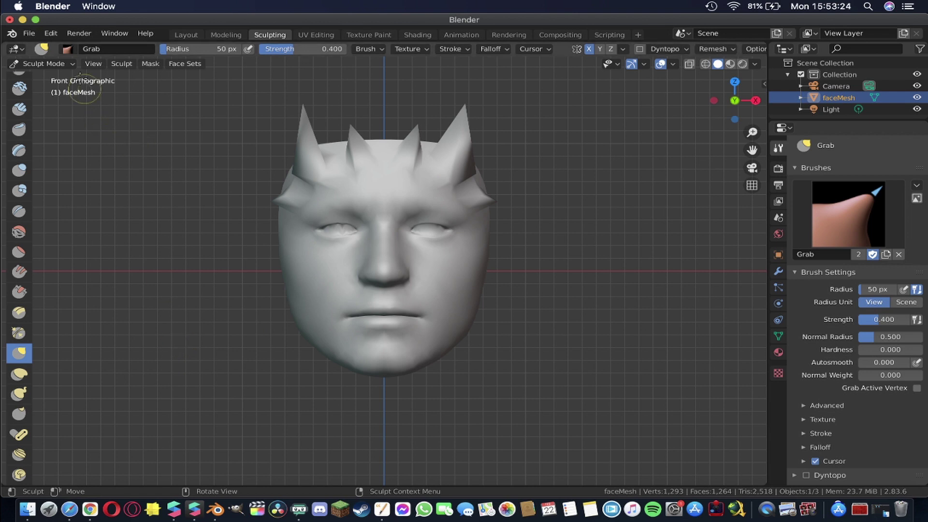
Step: Export the sculpted face mesh as a Wavefront OBJ named horny crown.obj to the Desktop
click(29, 34)
mouse_move(63, 194)
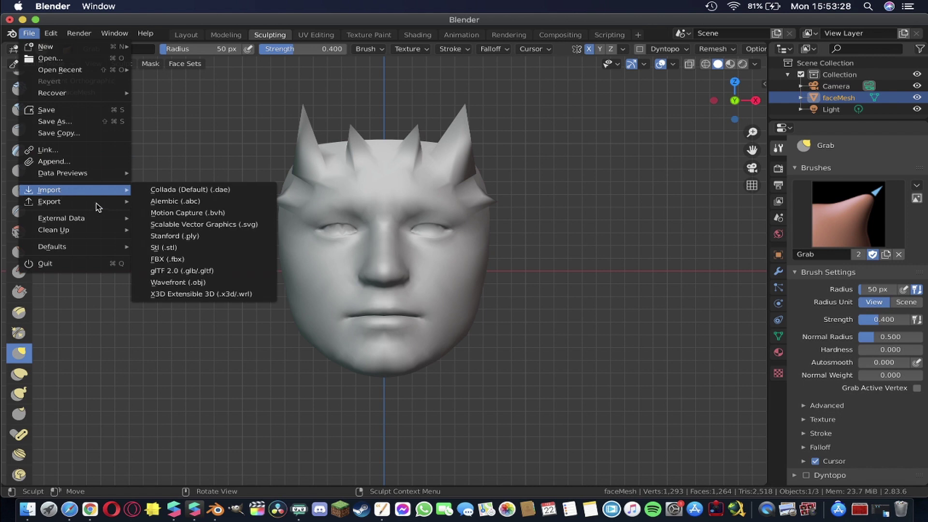
mouse_move(98, 207)
click(200, 294)
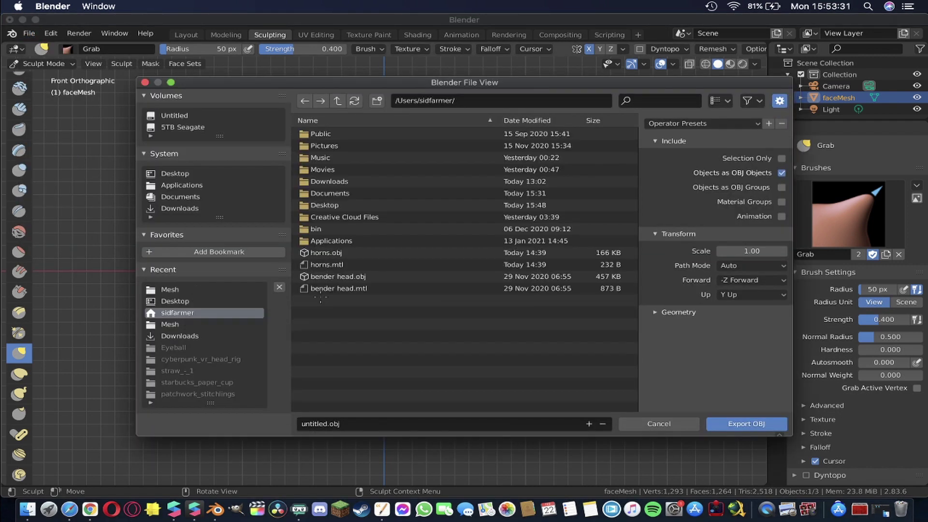
click(175, 171)
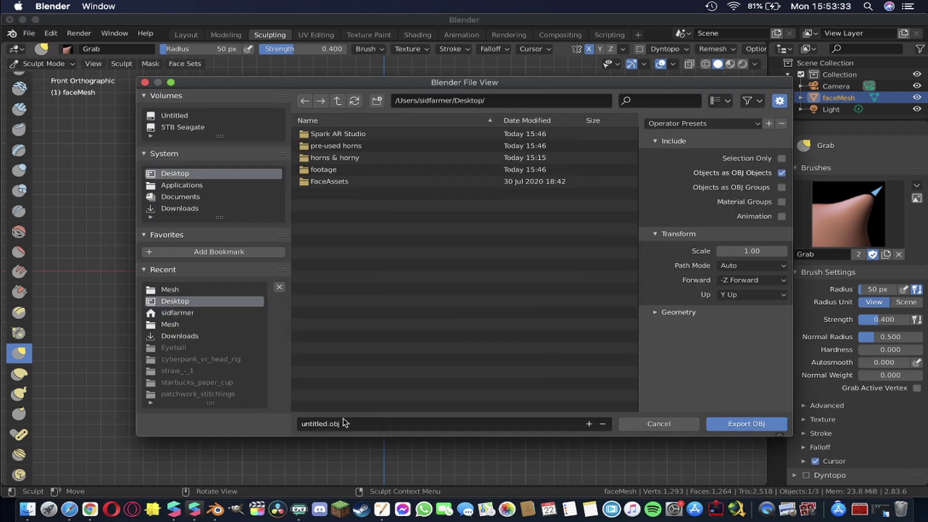
click(321, 424)
text(horny)
key(BackSpace)
key(BackSpace)
key(BackSpace)
key(Return)
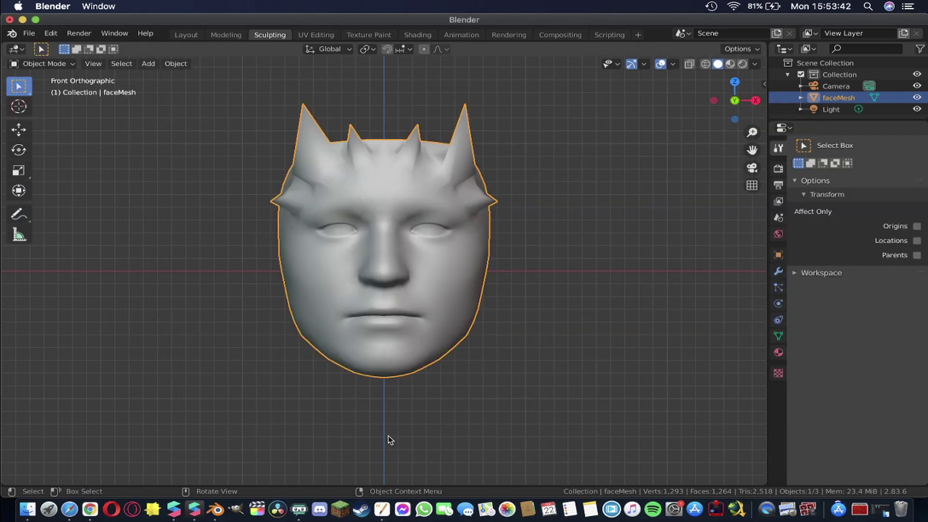
Step: Switch to Spark AR Studio, change the viewport to 2D, and show the Patch Editor at a reduced height
key(super+h)
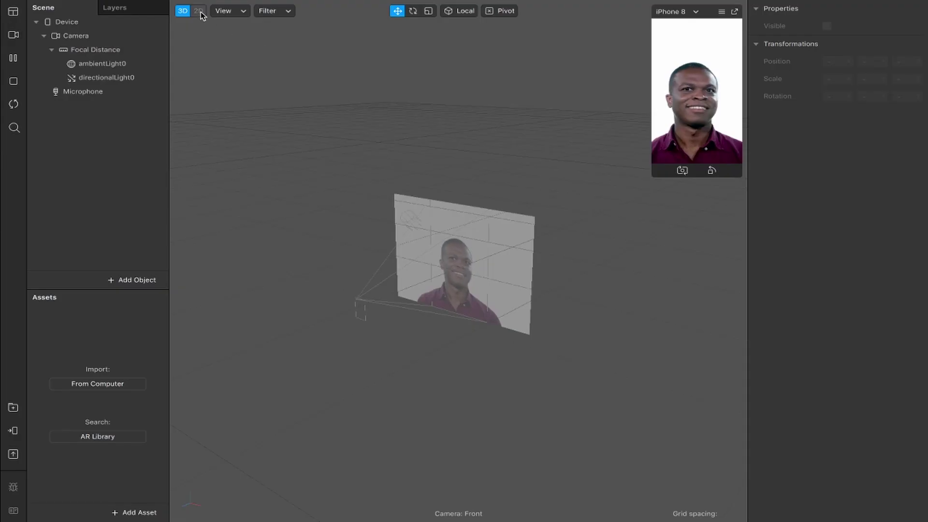
click(199, 11)
click(184, 5)
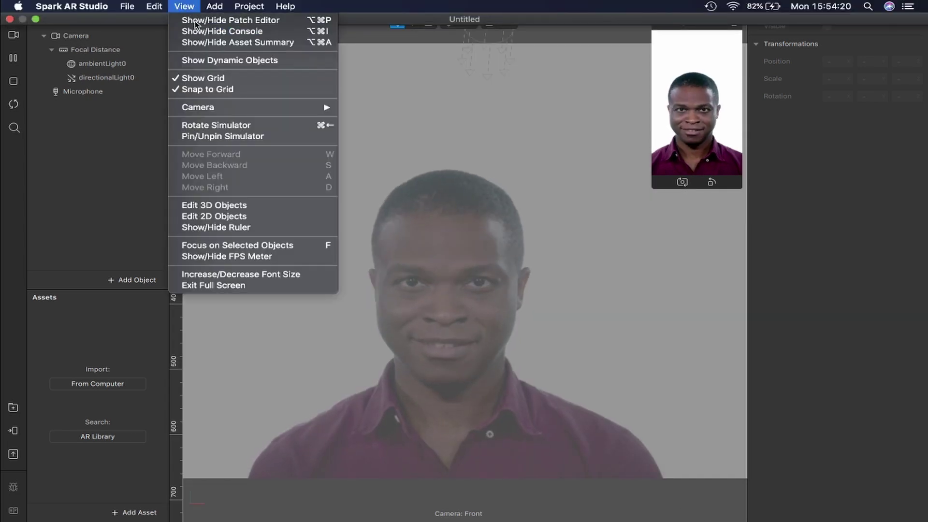
click(216, 18)
drag(370, 347, 396, 290)
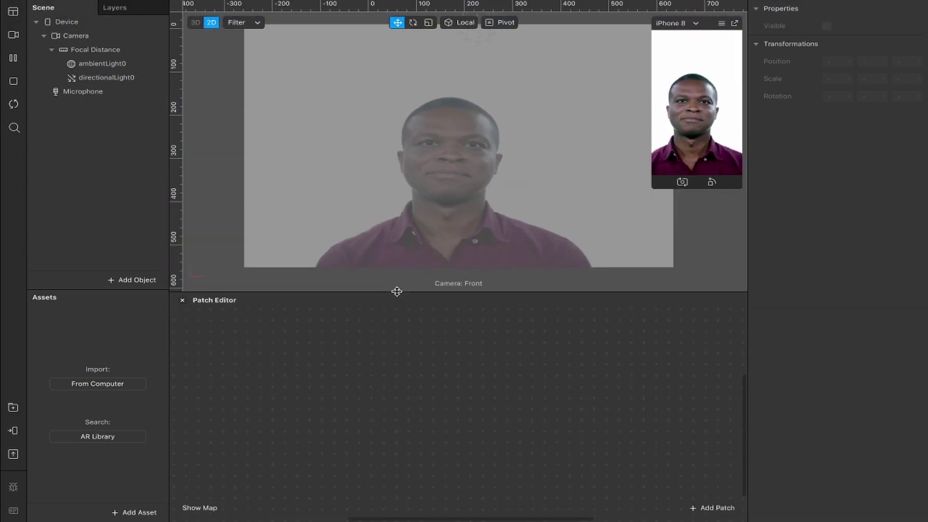
Step: Import horny crown.obj from the desktop into the project assets and inspect its 3D object and Default_OBJ material
key(ctrl+Right)
drag(806, 104, 810, 59)
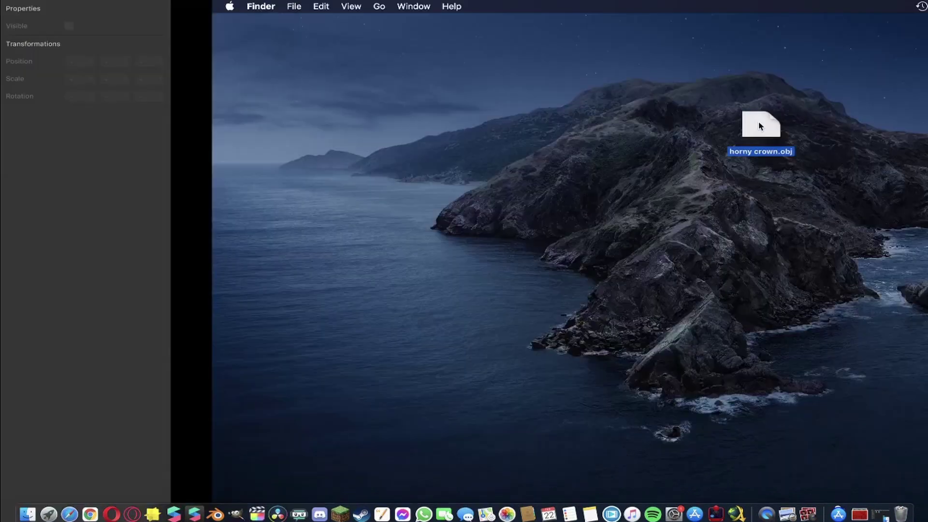
drag(759, 126, 103, 360)
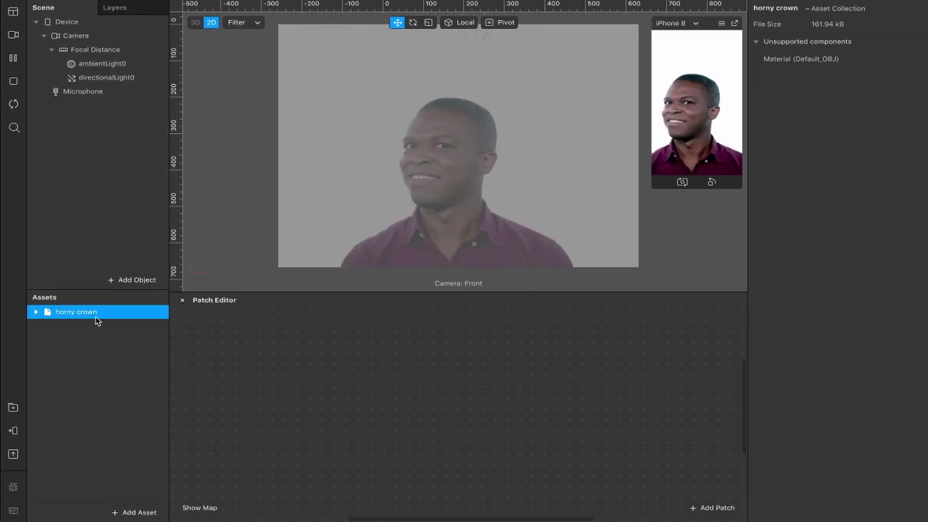
click(35, 312)
click(70, 326)
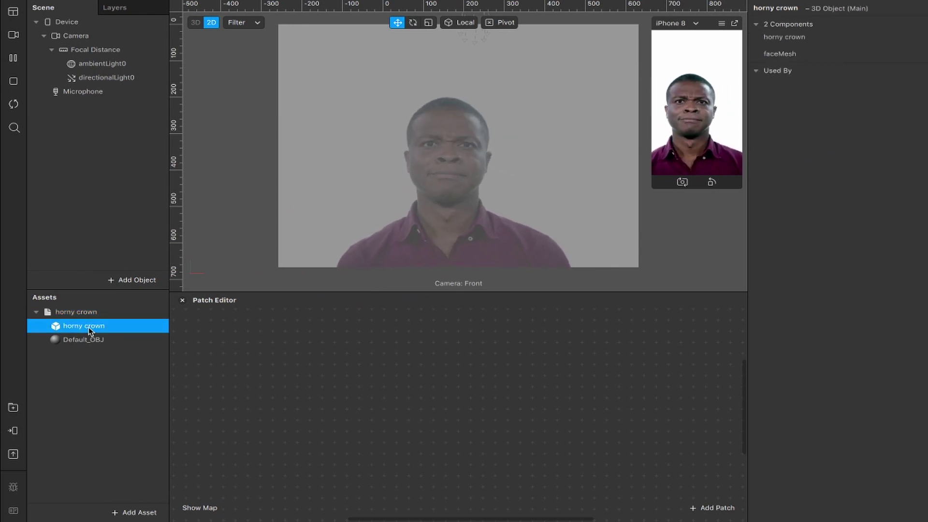
click(80, 340)
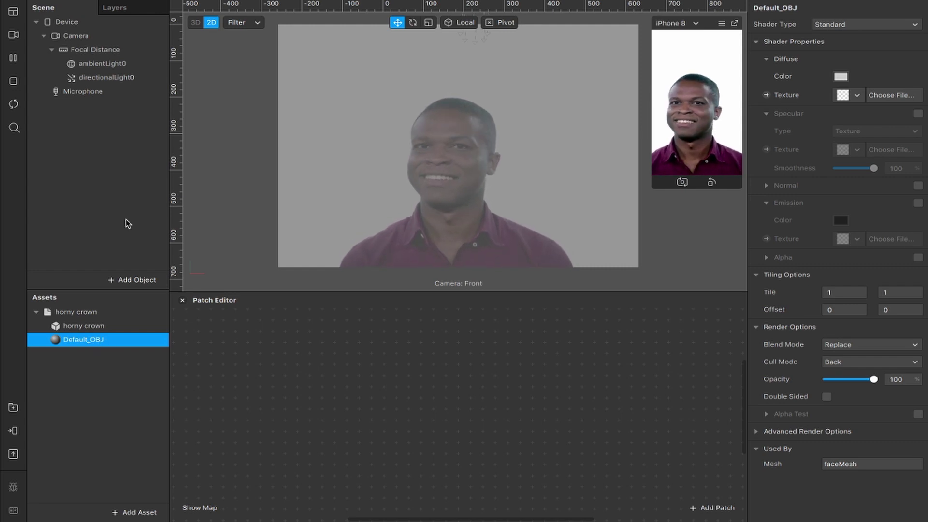
Step: Add a face mesh with a face tracker to the scene
right_click(94, 138)
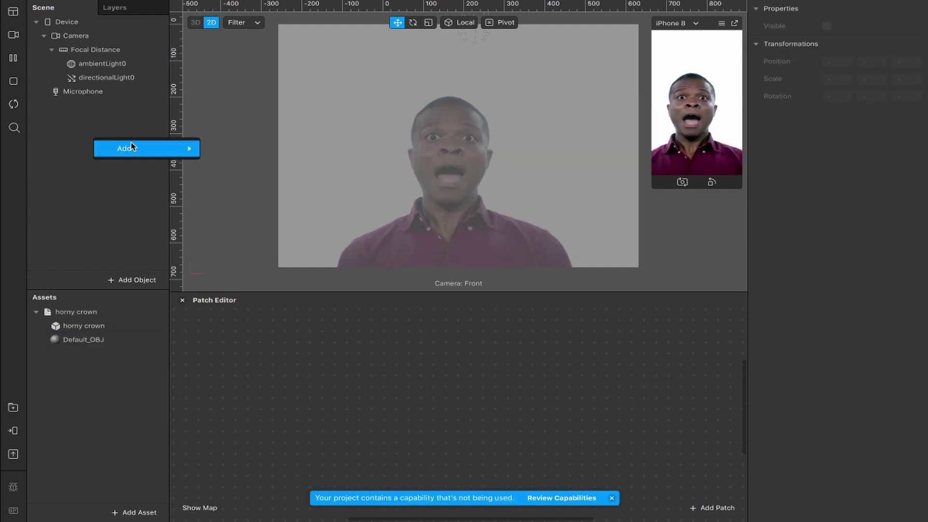
mouse_move(131, 147)
click(265, 265)
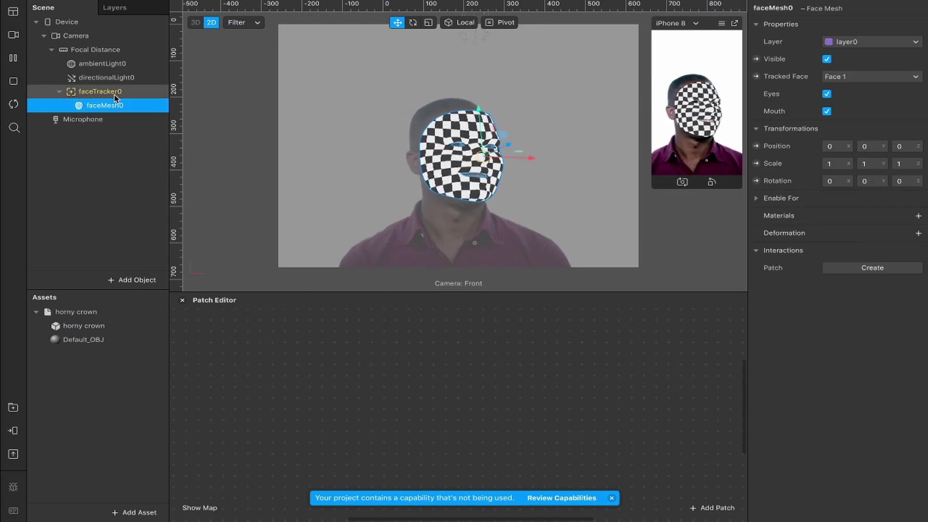
Step: Set horny crown as the face mesh's deformation object and enlarge the simulator preview
click(919, 234)
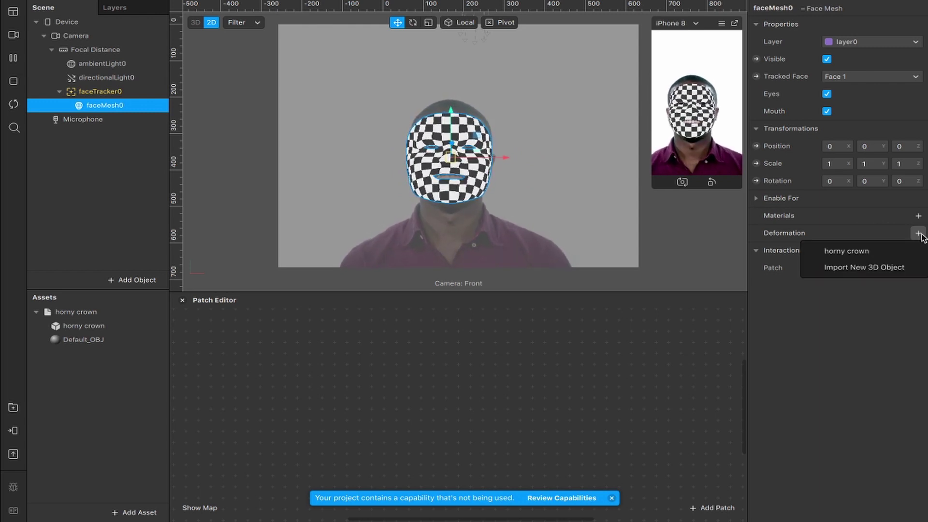
click(869, 253)
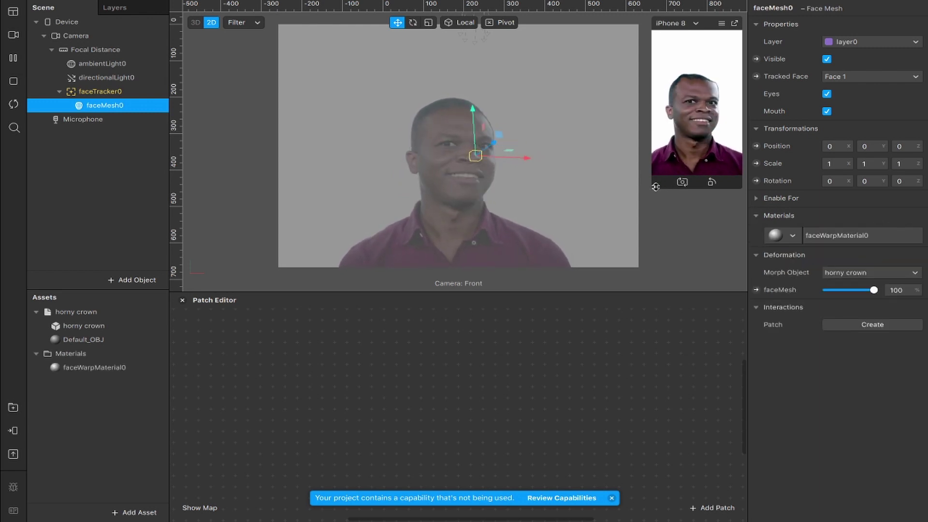
drag(655, 187, 372, 418)
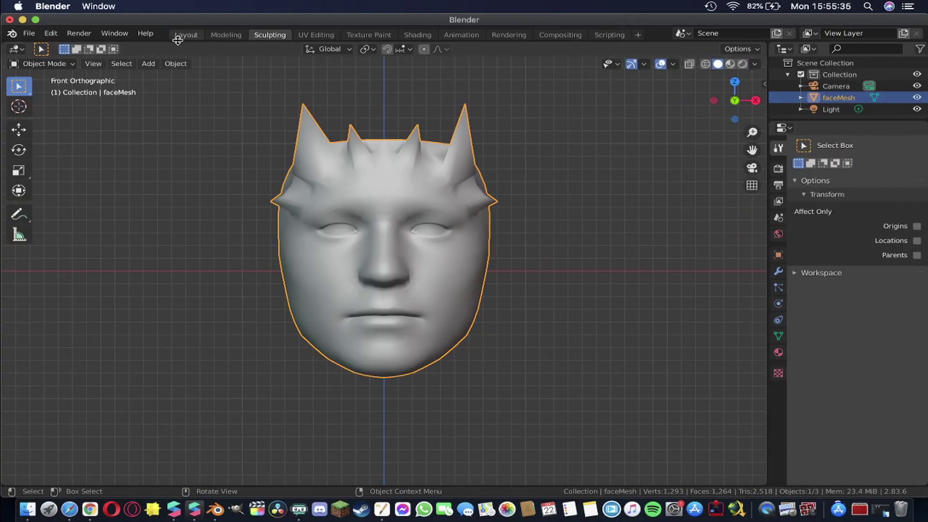
Step: In Blender's sculpting workspace, lengthen the forehead and temple spikes and splay the outer horns with the Snake Hook brush
click(269, 35)
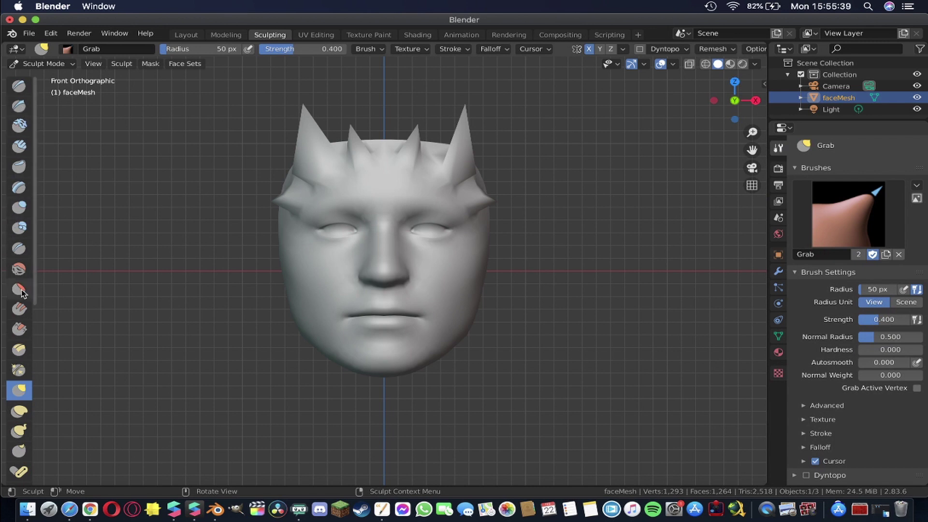
scroll(22, 292, down, 5)
scroll(22, 293, down, 4)
click(20, 252)
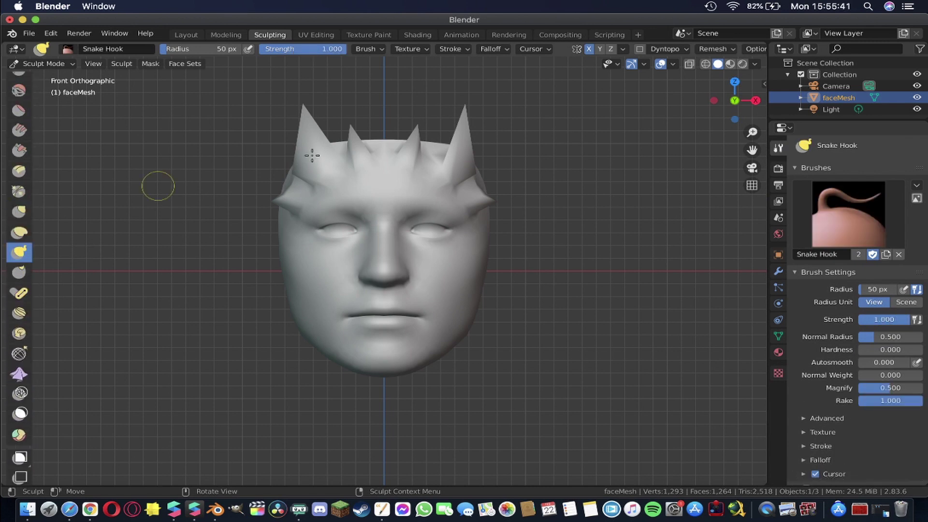
mouse_move(351, 127)
mouse_down()
mouse_move(352, 91)
mouse_move(261, 112)
mouse_move(248, 104)
mouse_up()
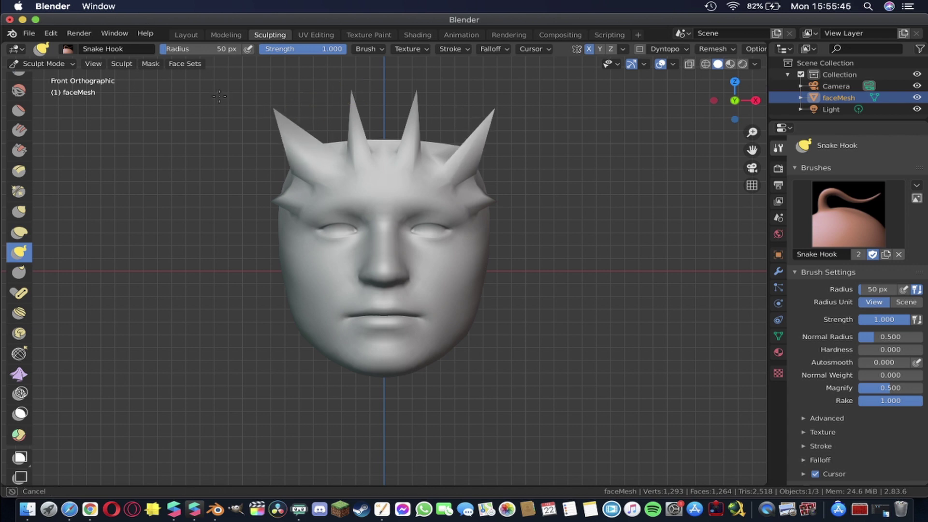
drag(283, 205, 235, 207)
Step: Narrow the outer horns inward and raise the temple spikes with the Elastic Deform brush
click(19, 232)
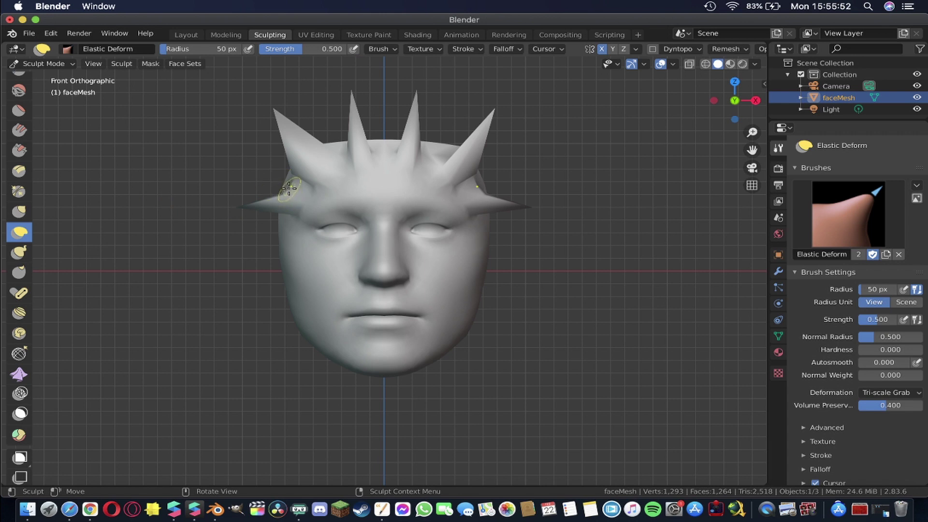
drag(291, 187, 305, 197)
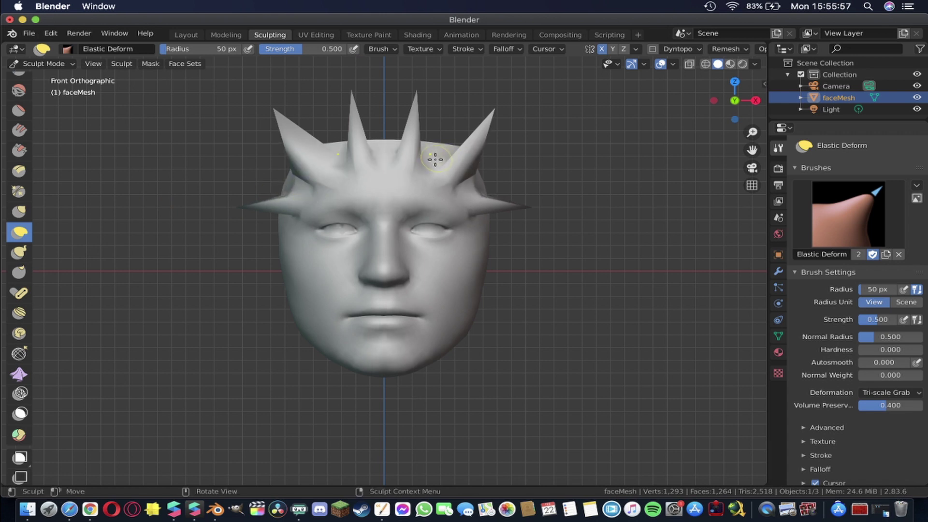
mouse_move(483, 153)
mouse_down()
mouse_move(496, 115)
mouse_move(467, 112)
mouse_move(376, 145)
mouse_move(369, 163)
mouse_up()
drag(245, 206, 242, 190)
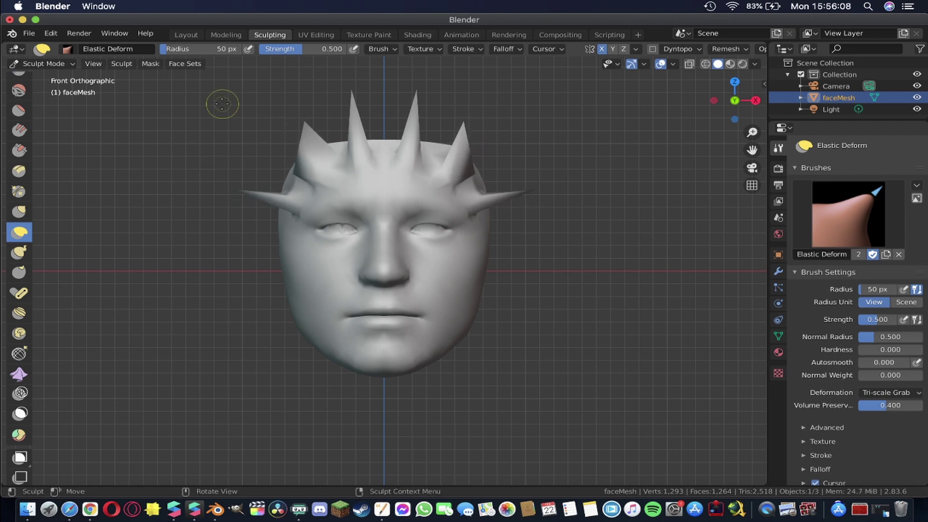
mouse_move(296, 170)
mouse_down()
mouse_move(381, 152)
mouse_move(346, 140)
mouse_move(304, 104)
mouse_move(303, 86)
mouse_up()
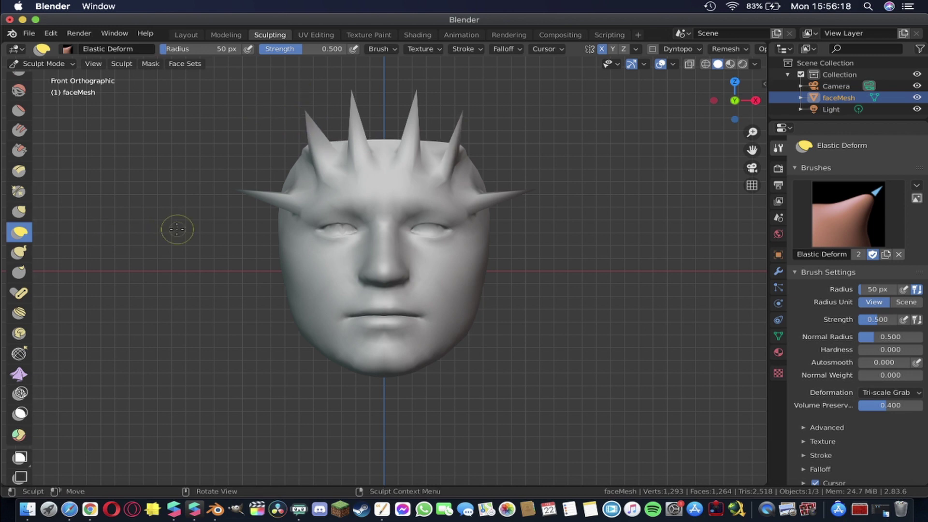
Step: Export the resculpted face mesh as a Wavefront OBJ
click(29, 33)
mouse_move(85, 203)
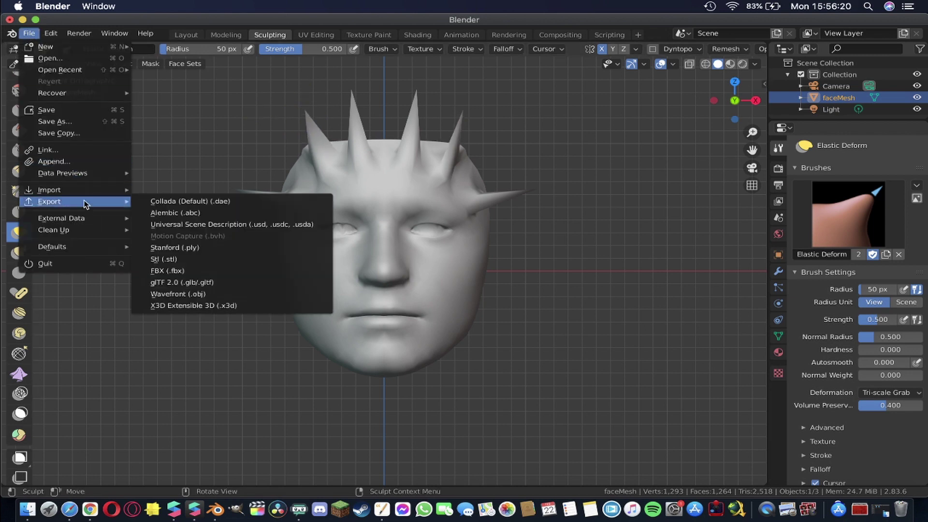
click(179, 294)
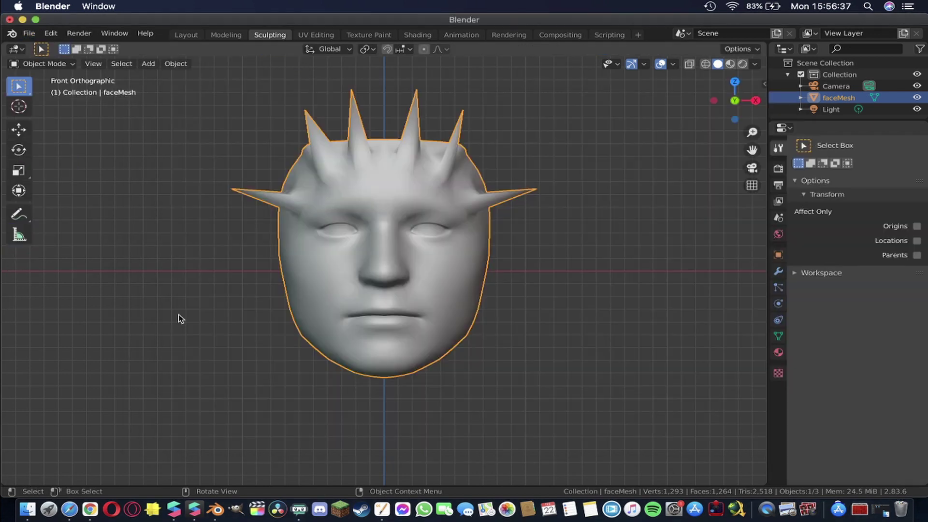
Step: Import the newly exported OBJ into the Spark AR Studio assets and delete the old horny crown asset
key(super+h)
drag(814, 100, 91, 400)
click(91, 314)
key(Delete)
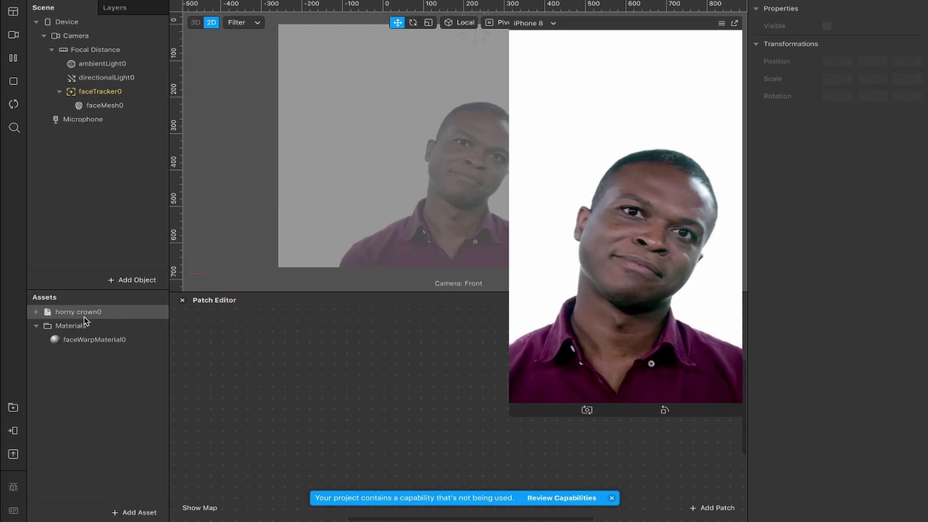
click(85, 314)
Step: Set horny crown0 as the deformation object of faceMesh0
click(117, 105)
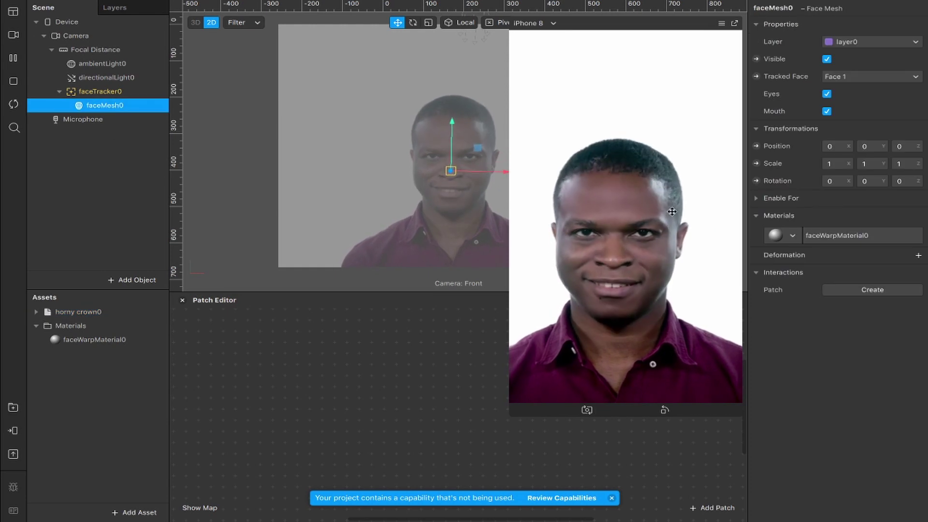
click(919, 256)
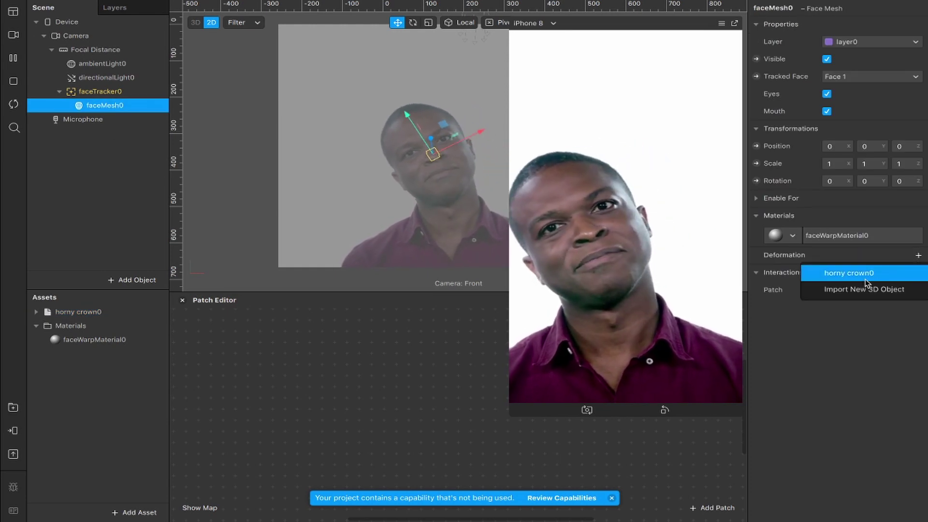
click(866, 275)
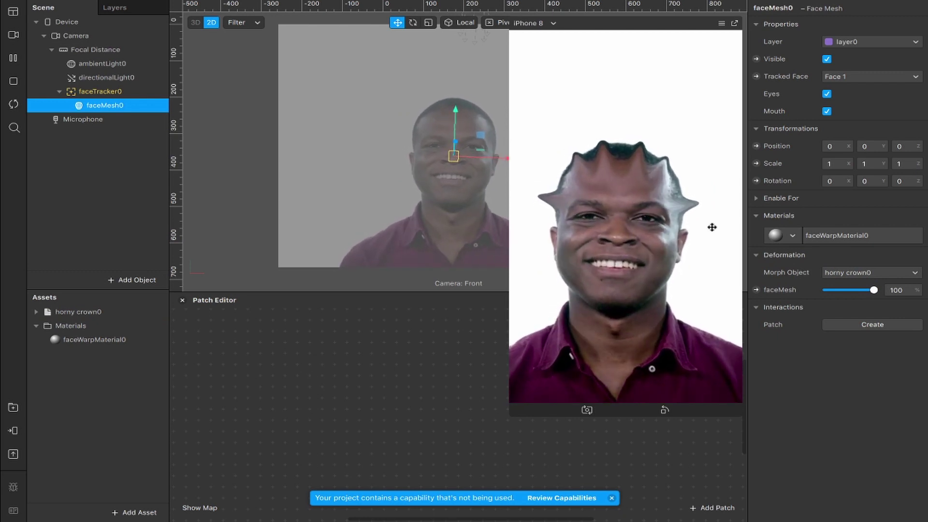
Step: Test the deformation strength across its range, return it to 100, and shrink the simulator preview
drag(874, 290, 889, 289)
drag(826, 290, 885, 292)
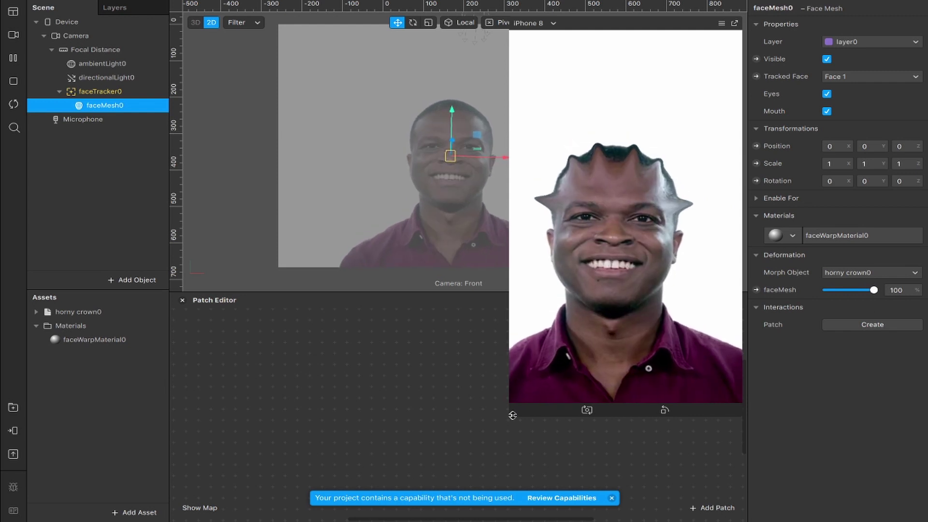
drag(507, 414, 592, 284)
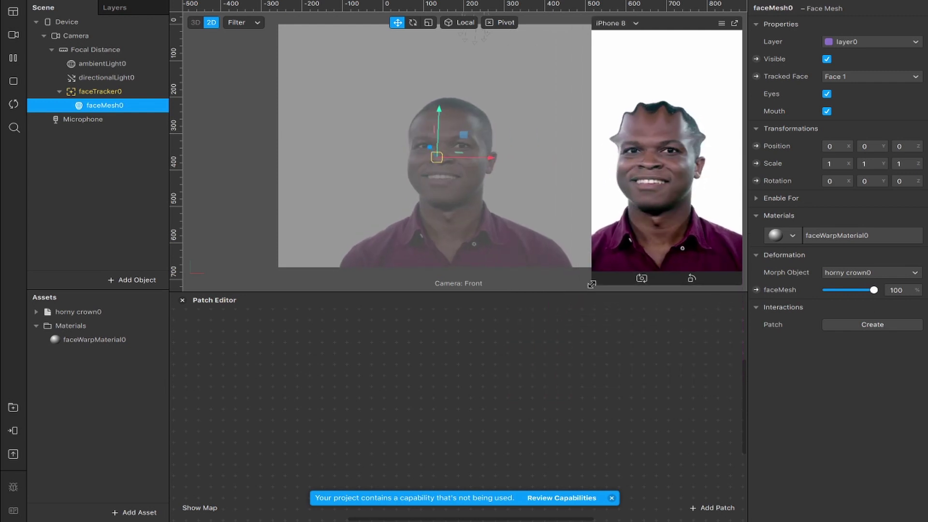
Step: Duplicate the face mesh under the face tracker and rename the two meshes horns and horny
right_click(110, 105)
click(155, 222)
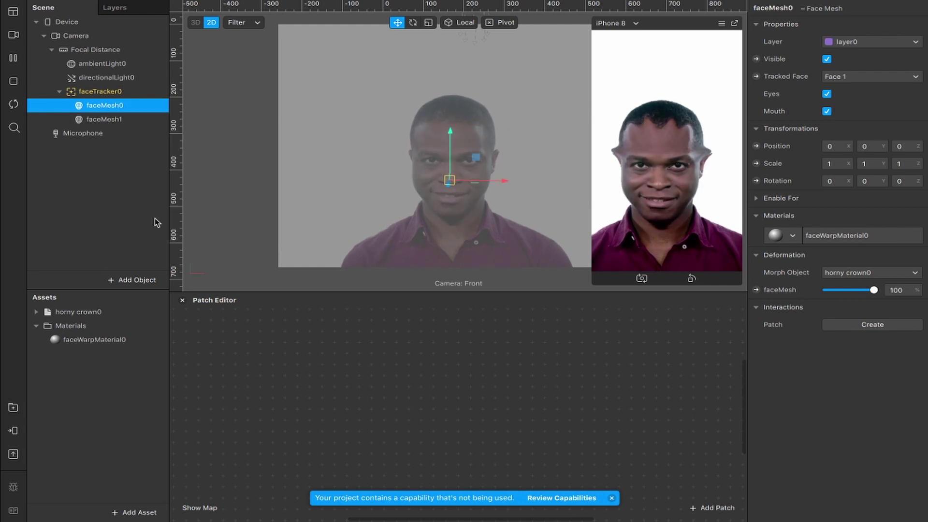
double_click(121, 106)
text(horns)
key(Return)
double_click(104, 120)
text(horny)
key(Return)
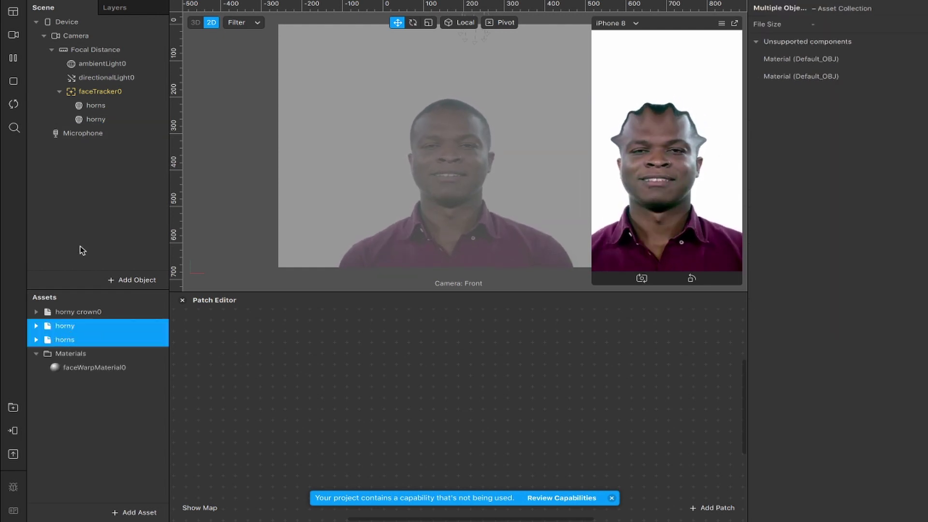
Step: Delete the horny crown0 asset together with its files in the project folder
click(88, 313)
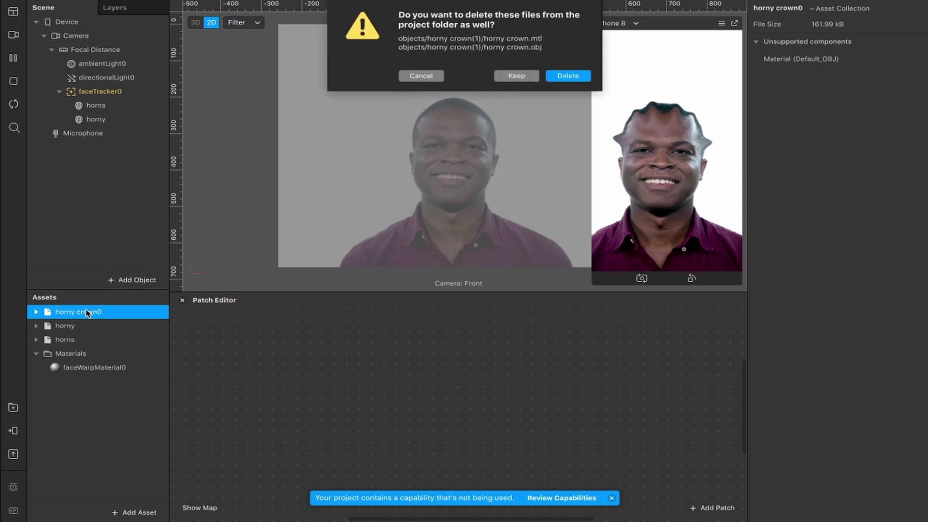
key(Delete)
key(Return)
Step: Set the horns object as the deformation of the horns face mesh
click(124, 120)
click(103, 106)
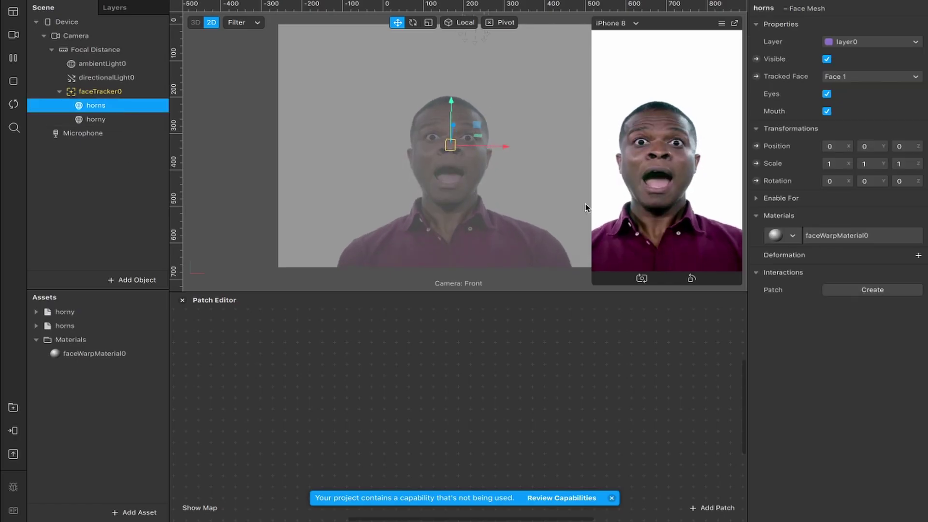
click(918, 256)
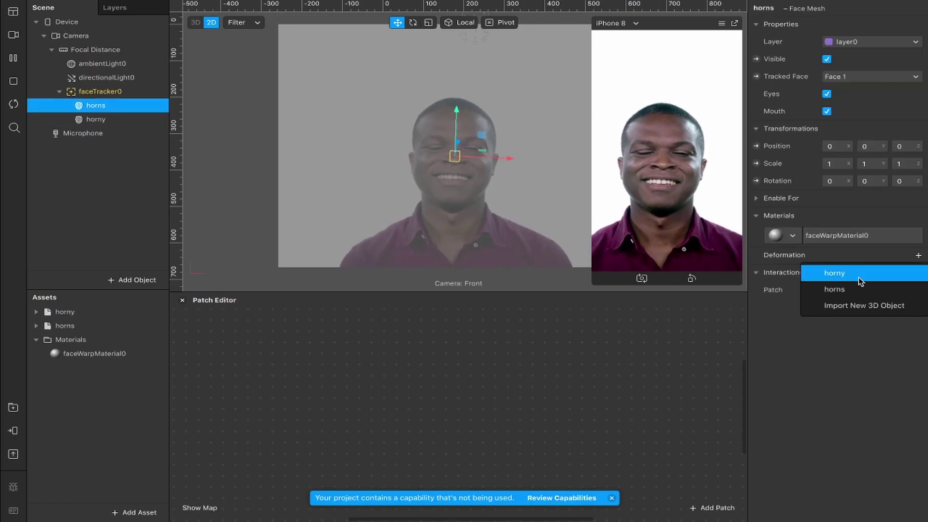
click(845, 291)
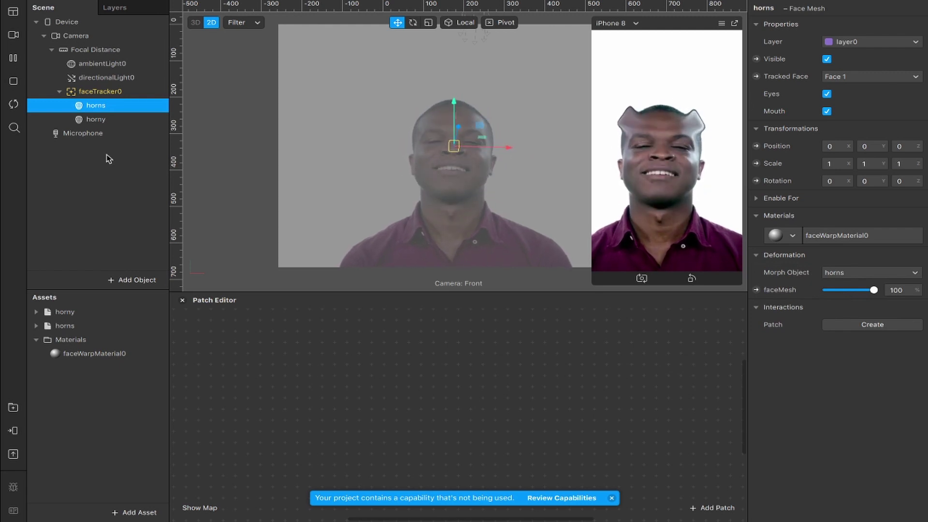
Step: Set the horny object as the deformation of the horny face mesh
click(121, 120)
click(918, 256)
click(846, 279)
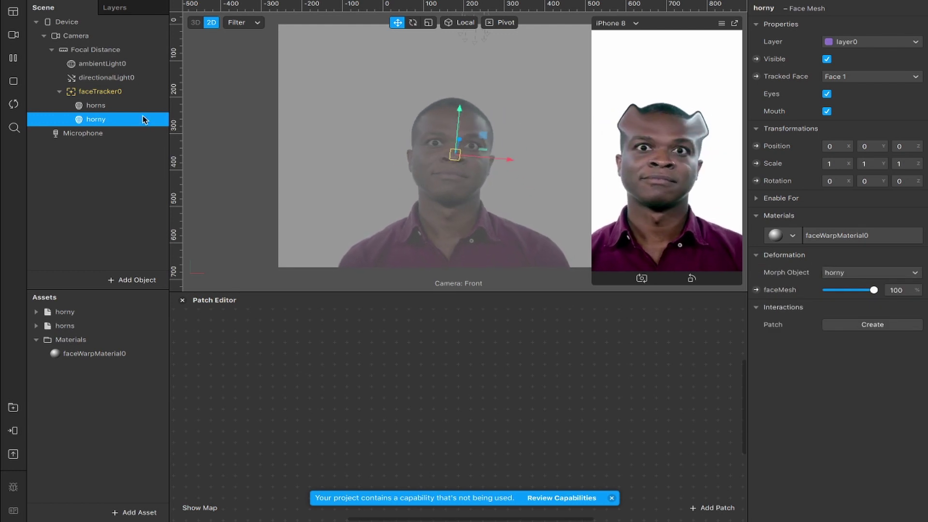
Step: Hide the horns face mesh to check the horny deformation alone, and make it visible again
click(95, 105)
click(827, 59)
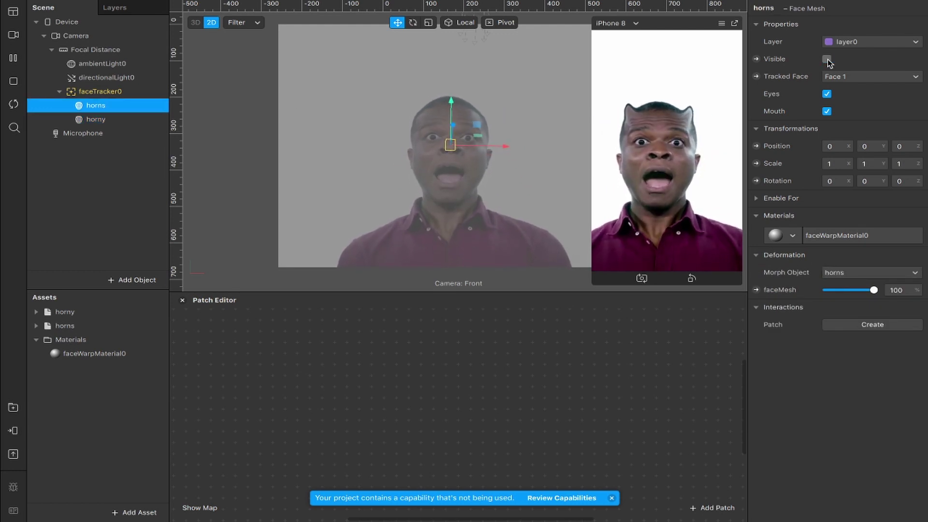
click(827, 59)
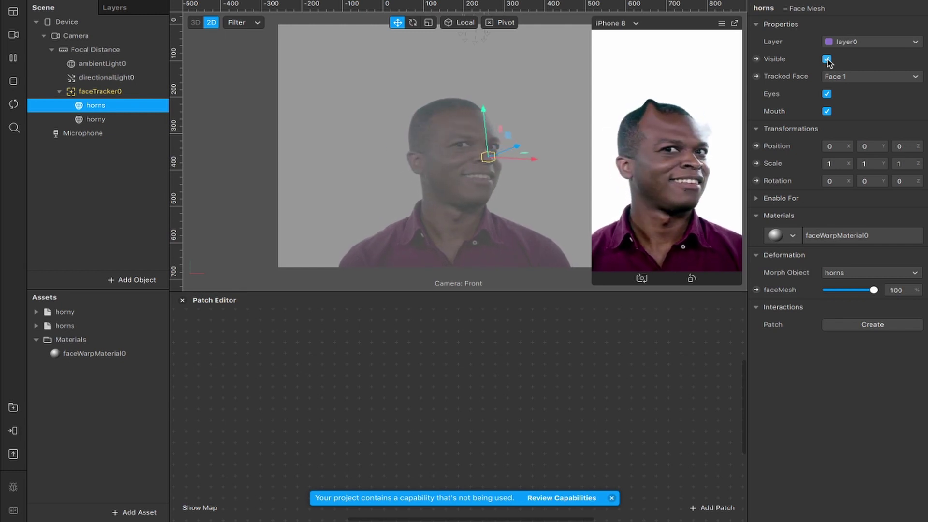
Step: Add Screen Tap, Switch and Not patches, chained from the tap gesture through the Switch's Flip input to Not
double_click(306, 366)
key(Return)
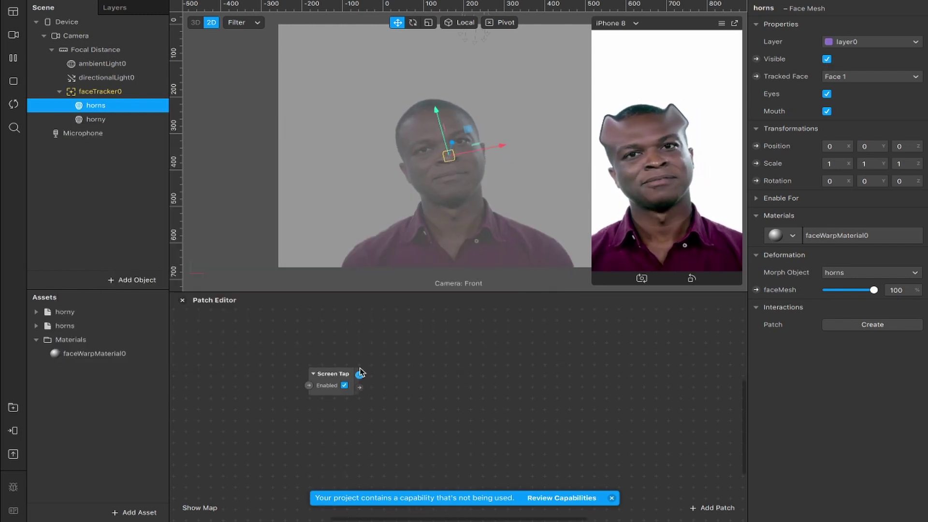
drag(360, 375, 418, 460)
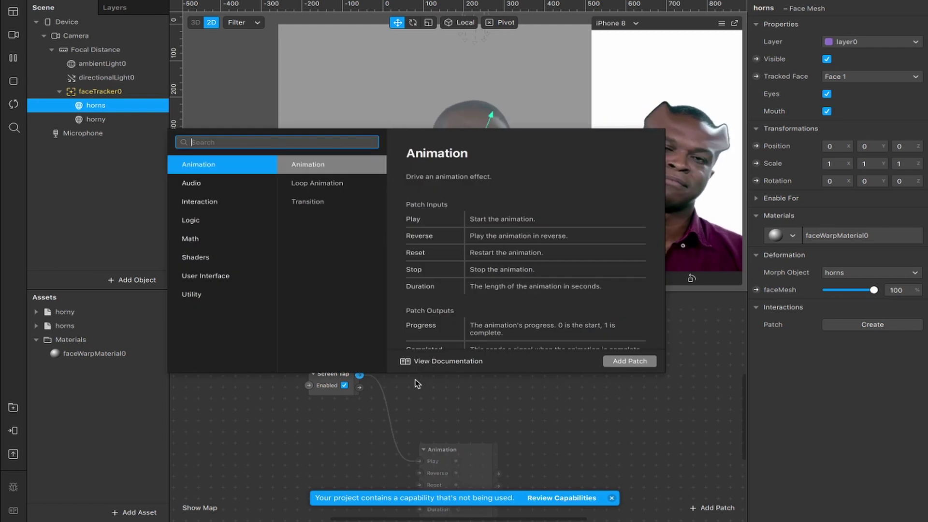
text(no)
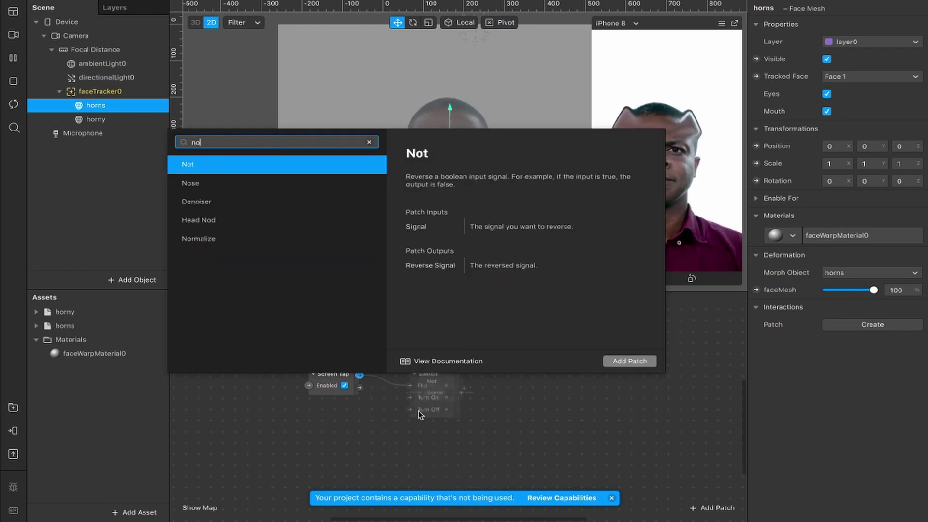
key(Return)
drag(435, 375, 517, 385)
drag(410, 413, 447, 390)
Step: Create Visible property patches for the horns and horny meshes and stack them beyond the Not patch
shift+click(128, 120)
click(756, 59)
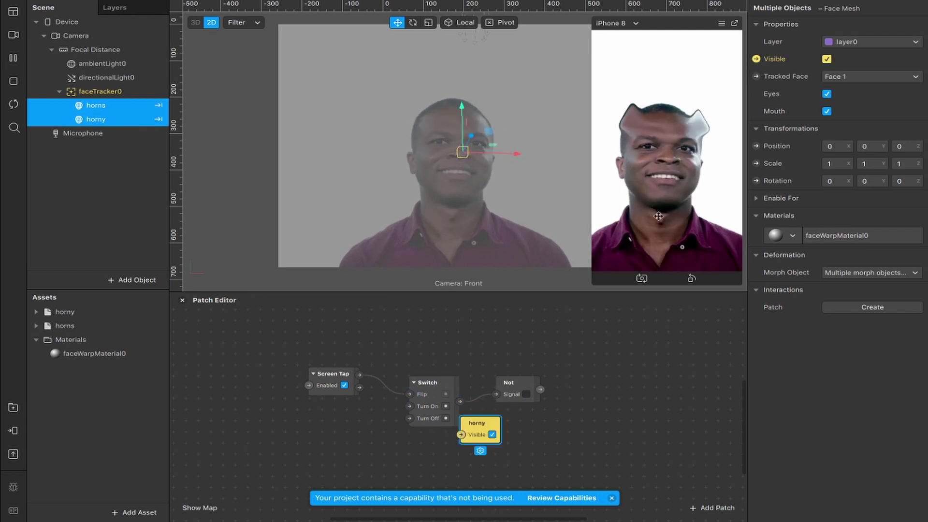
drag(481, 428, 585, 365)
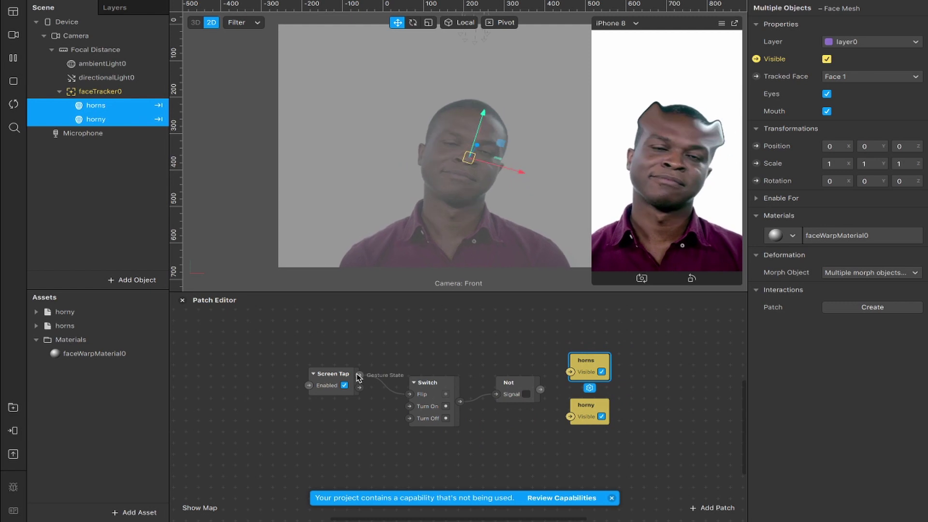
Step: Wire the Switch output directly to the horns visibility and through the Not patch to the horny visibility
drag(359, 376, 571, 372)
drag(583, 367, 579, 330)
drag(430, 381, 570, 418)
click(438, 422)
key(Delete)
click(319, 381)
click(450, 359)
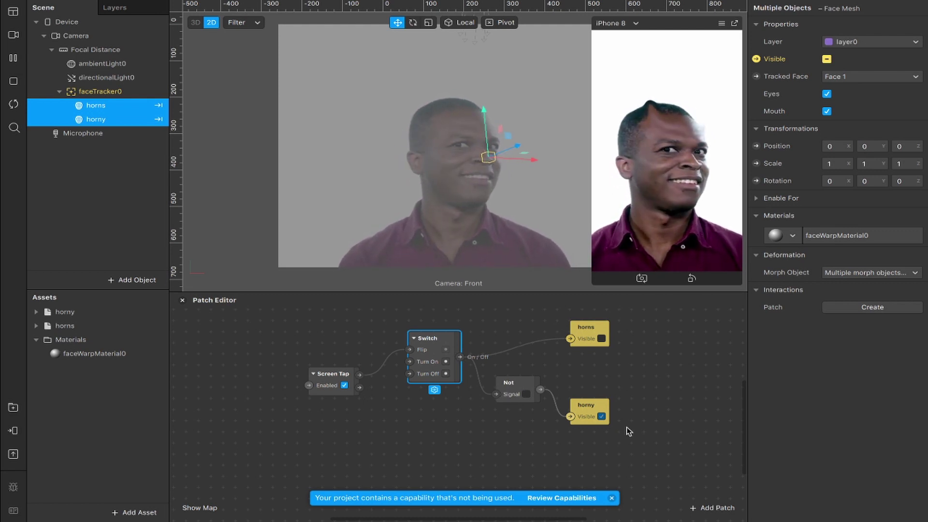
Step: Enable touch simulation for the simulator preview
click(722, 23)
click(730, 45)
Step: Import horny crown.obj from the desktop into the project assets
click(721, 130)
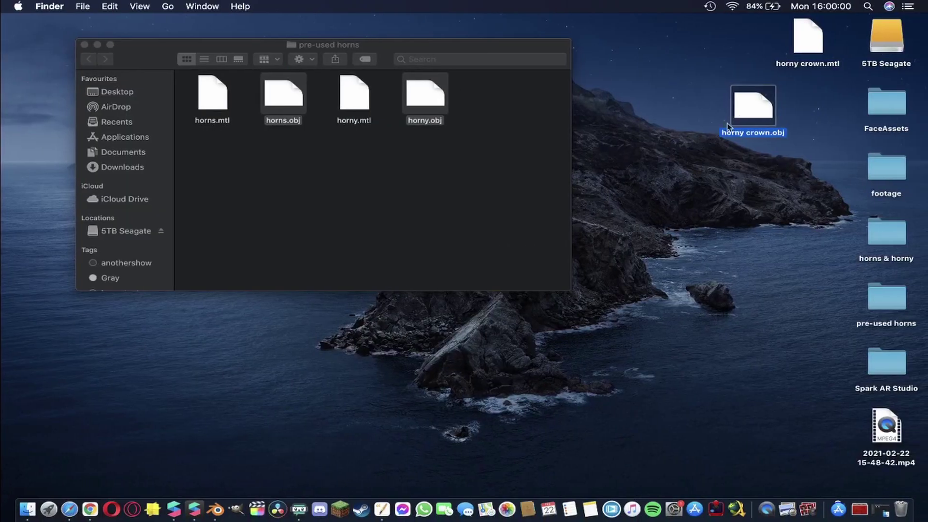
drag(743, 115, 73, 400)
click(79, 340)
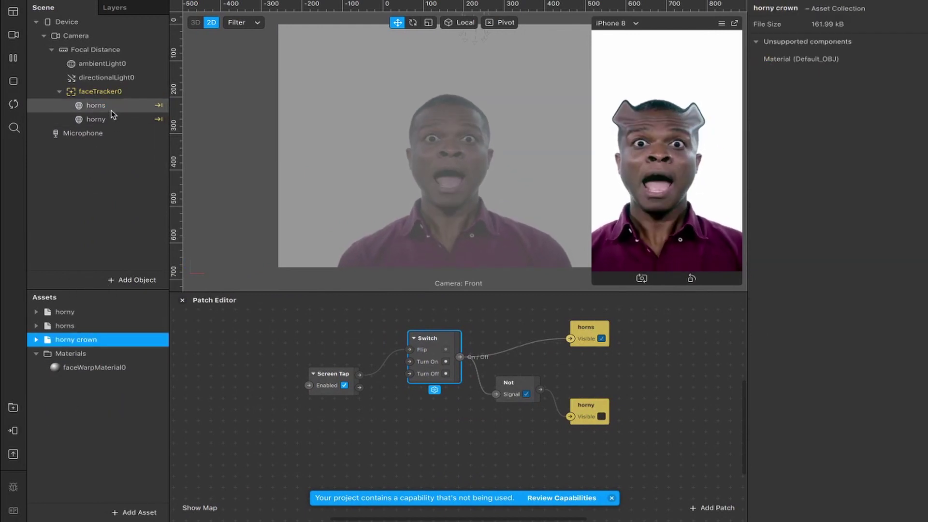
Step: Try horny crown as the horns mesh's deformation and tap the simulator to compare both meshes
click(111, 107)
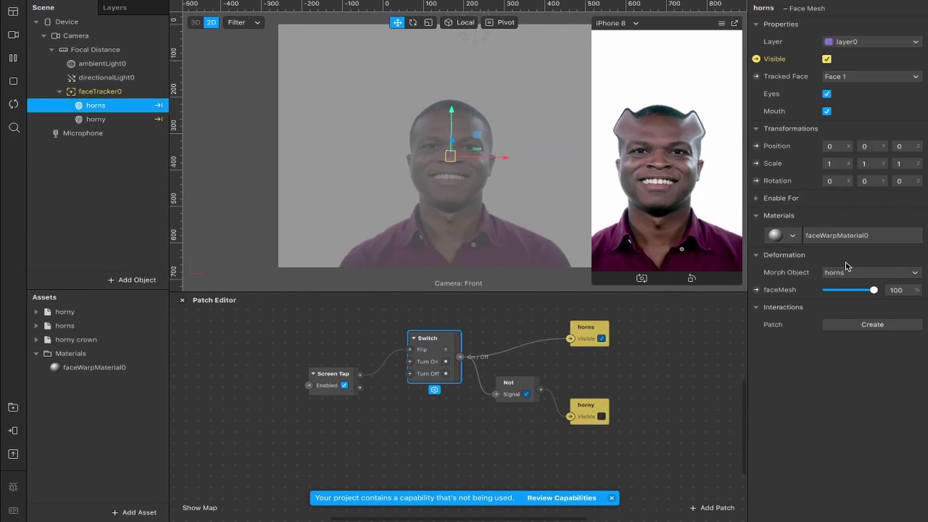
click(913, 272)
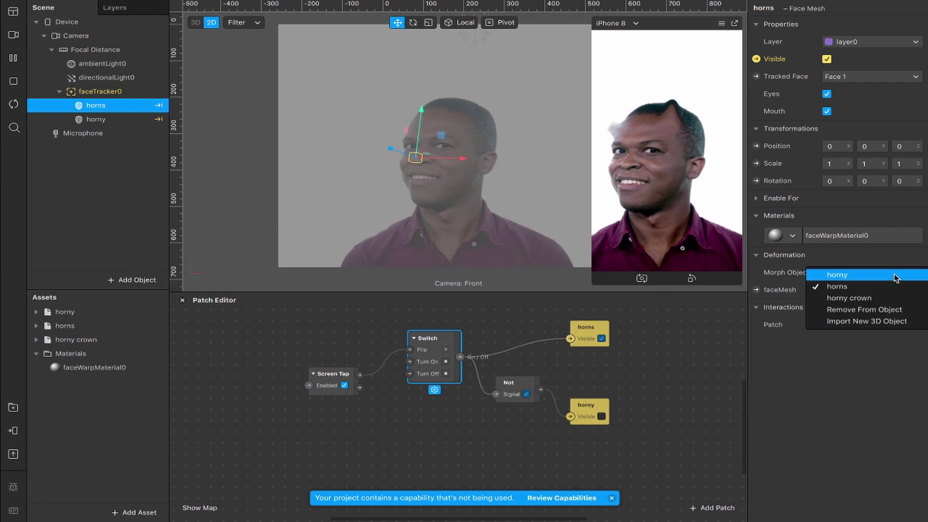
click(859, 299)
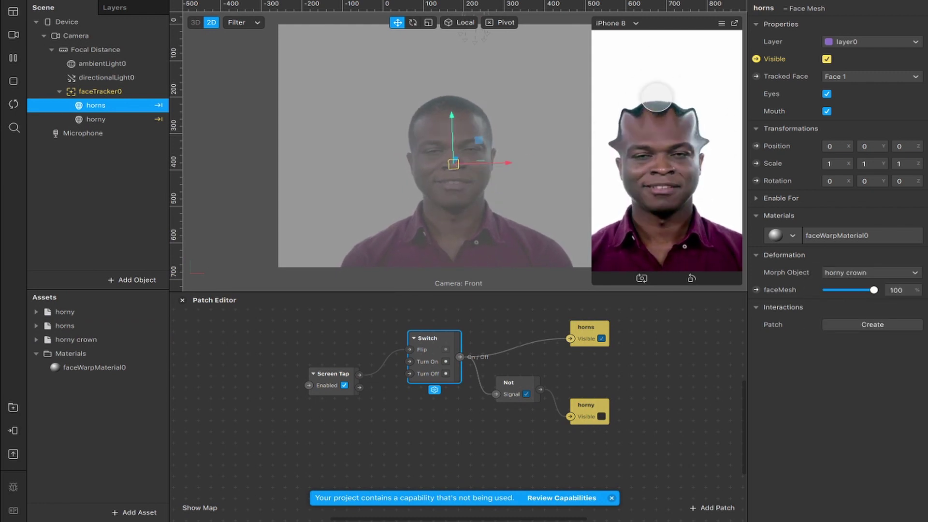
click(669, 175)
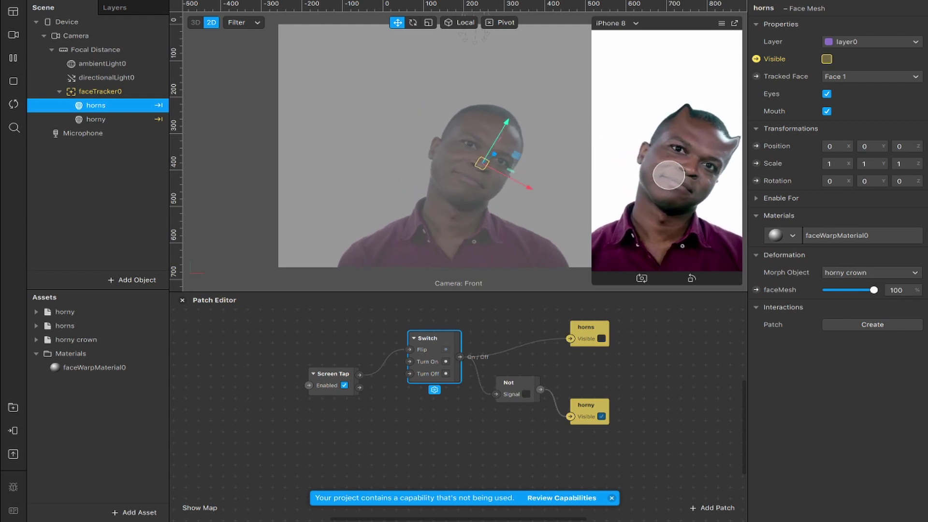
click(669, 175)
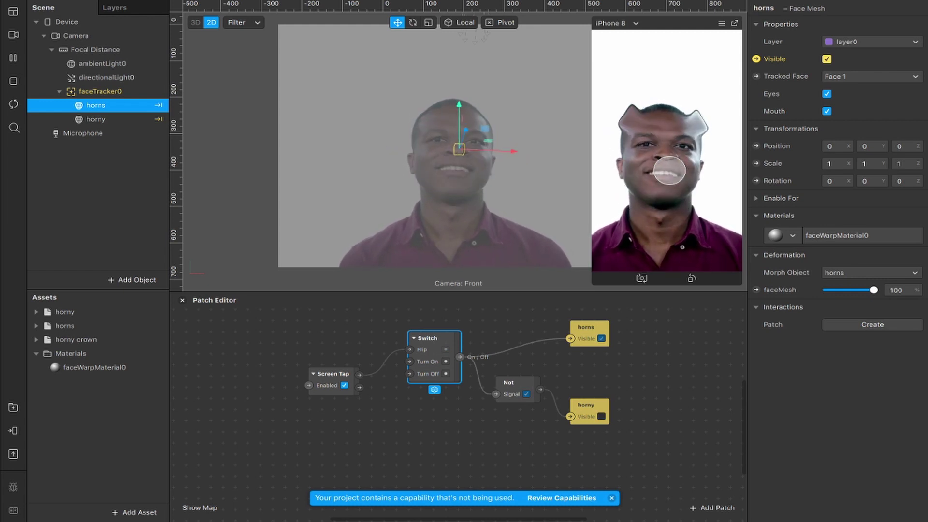
Step: Switch the preview to the built-in FaceTime HD Camera and tap the simulator to test switching between the meshes
click(13, 35)
click(62, 54)
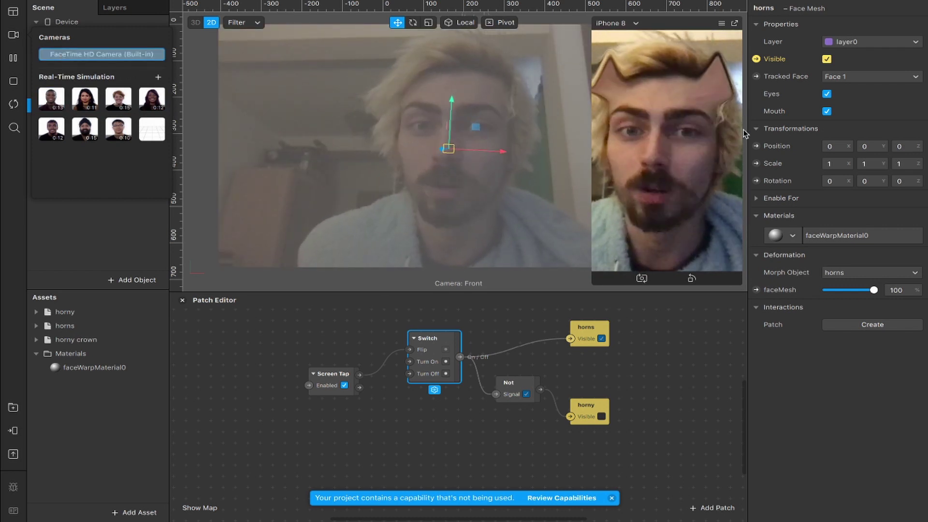
click(683, 182)
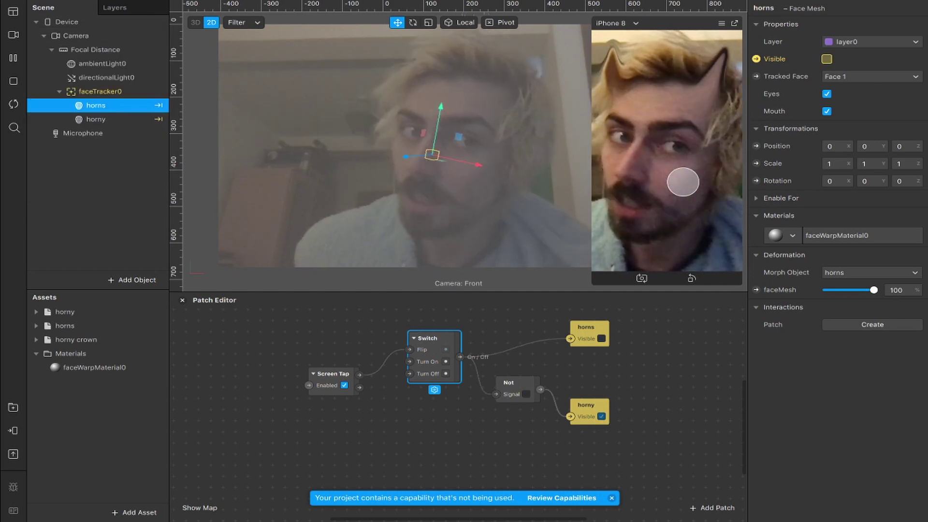
click(683, 182)
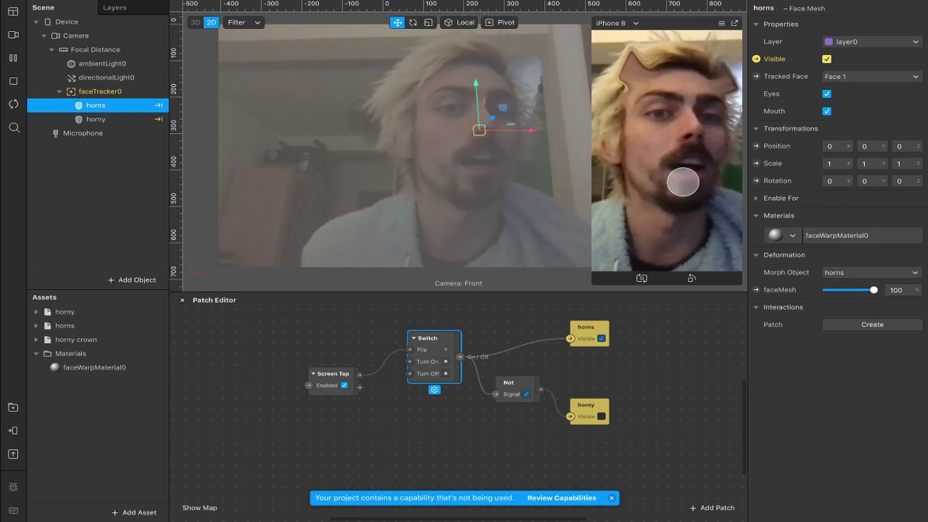
Step: Align the horny visibility patch with the Not patch and add a Screen Tap and Hold patch below Screen Tap
click(587, 406)
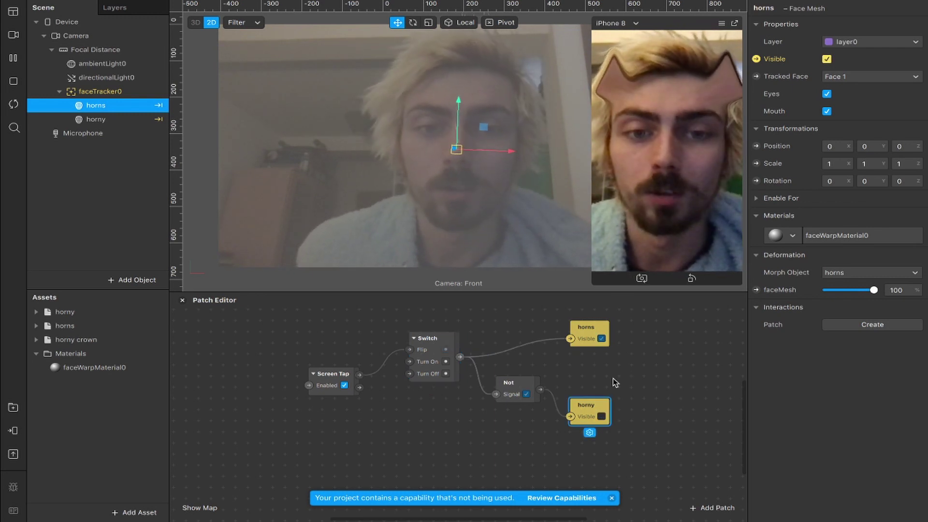
drag(592, 405, 596, 375)
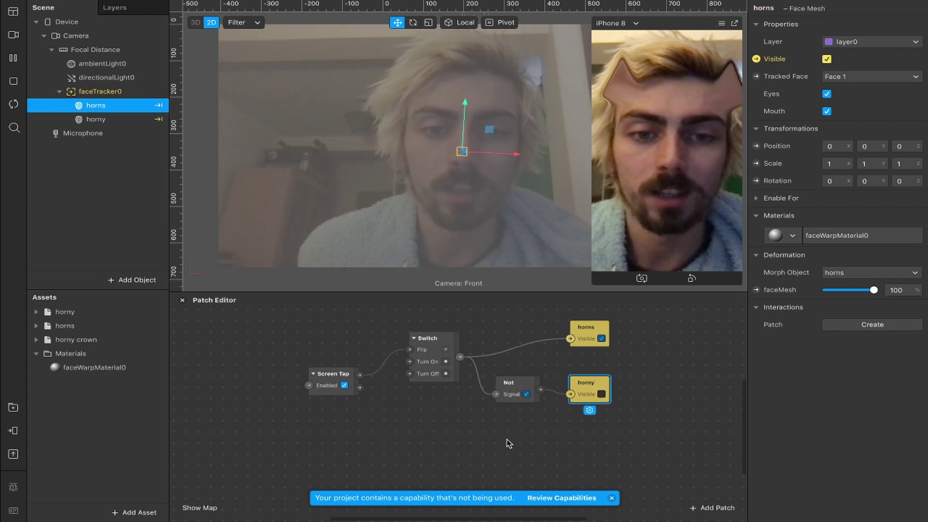
scroll(507, 439, down, 1)
scroll(507, 440, left, 1)
right_click(310, 439)
click(364, 444)
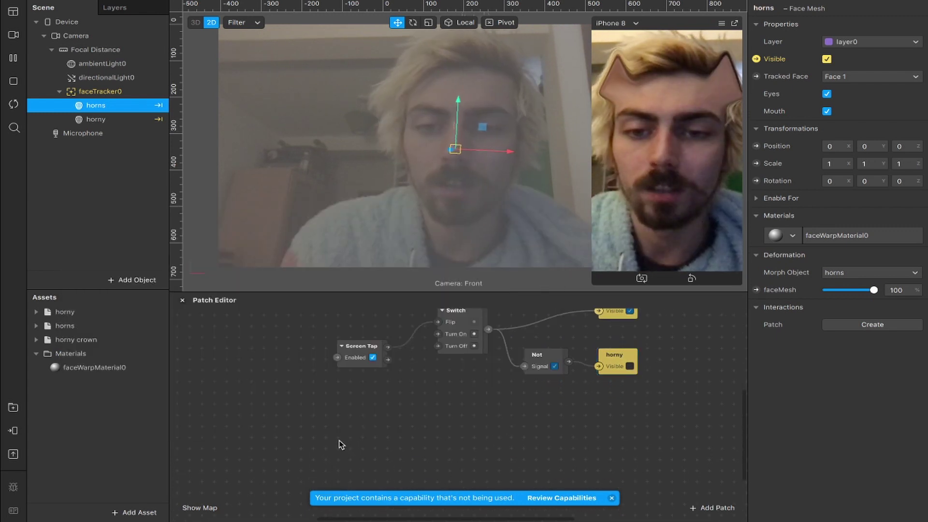
right_click(339, 441)
text(screen)
key(Down)
key(Down)
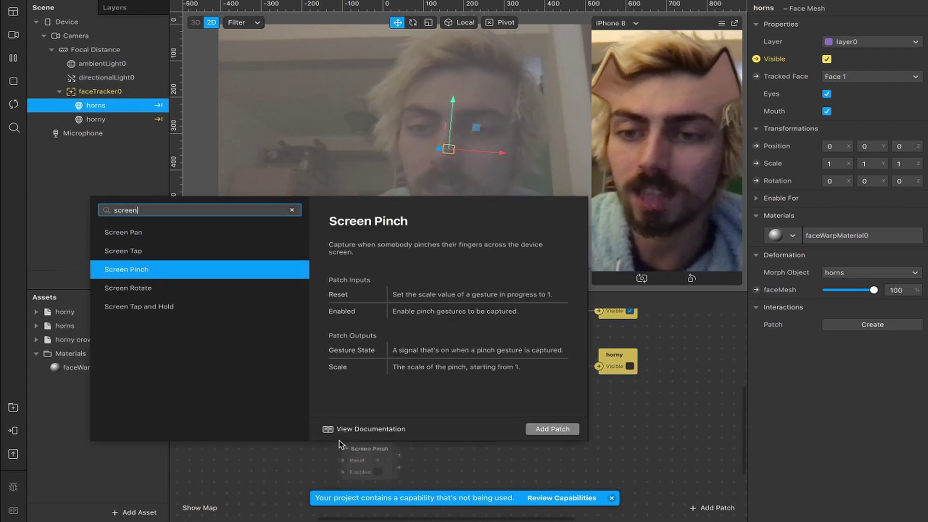
key(Down)
key(Down)
key(Return)
drag(389, 449, 337, 426)
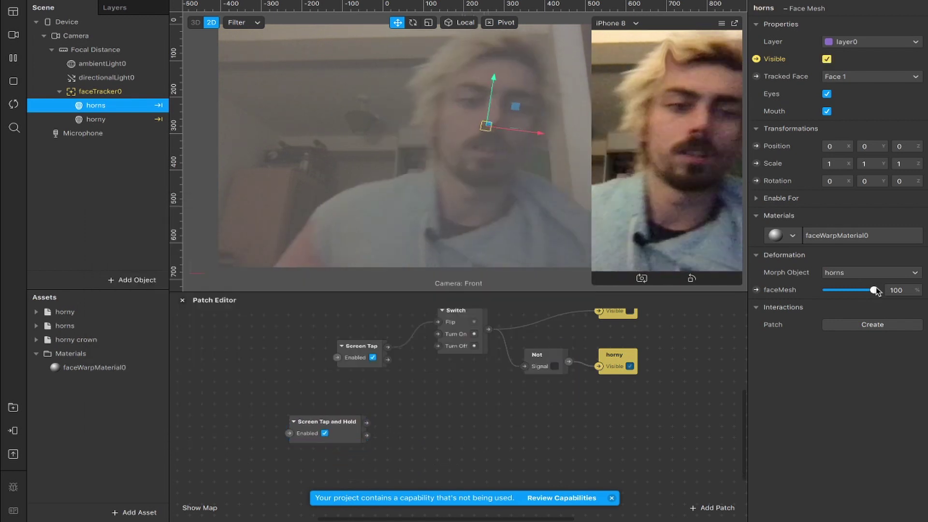
Step: Create faceMesh weight patches for the horns and horny deformations and stack them across from Screen Tap and Hold
drag(873, 290, 897, 304)
click(756, 290)
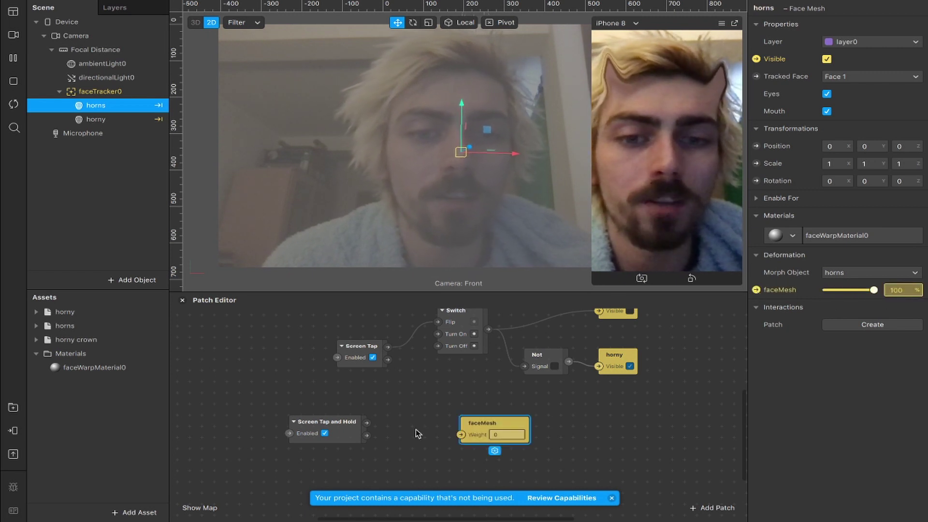
click(99, 120)
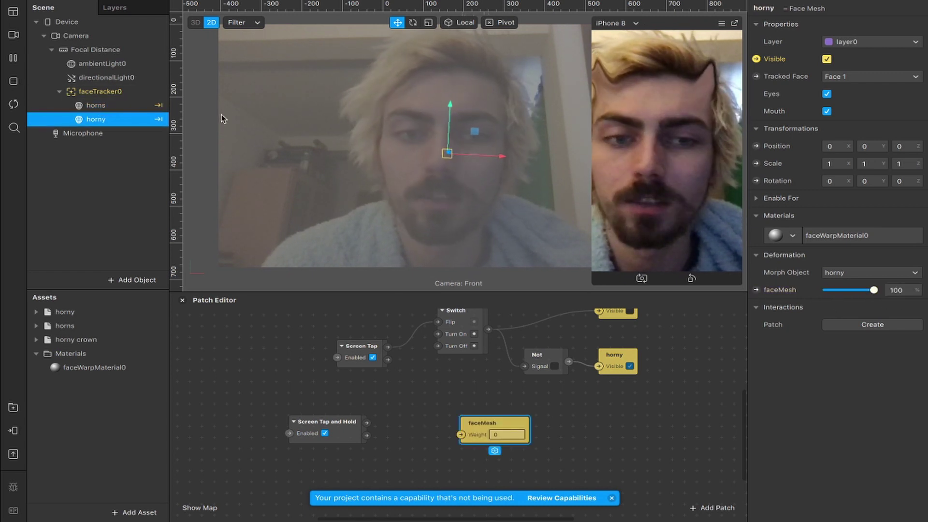
click(757, 290)
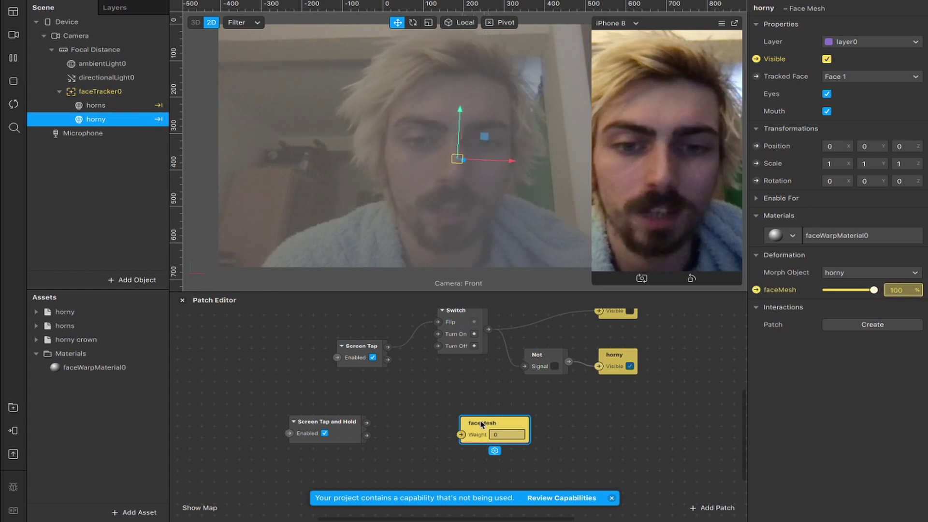
drag(480, 425, 560, 464)
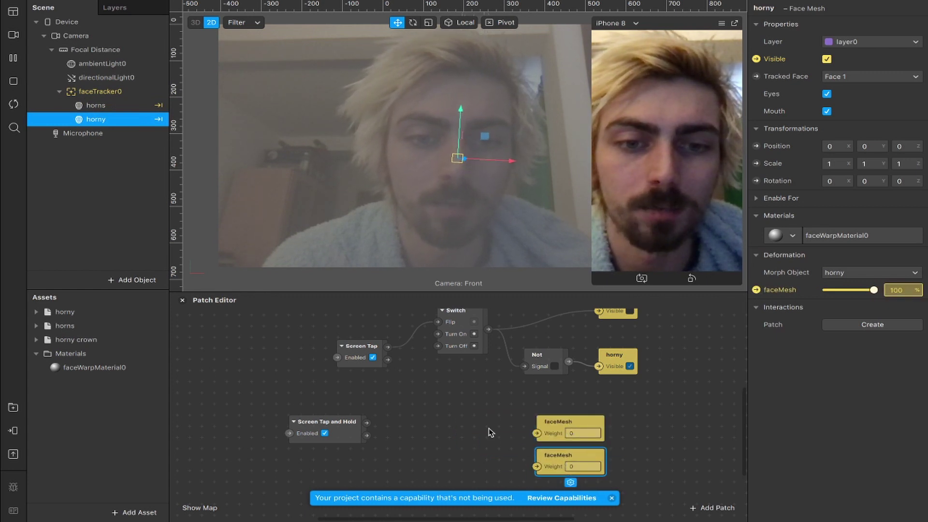
Step: Chain Pulse and Animation patches after Screen Tap and Hold, with Pulse triggering Play, and spread the patches out
double_click(390, 424)
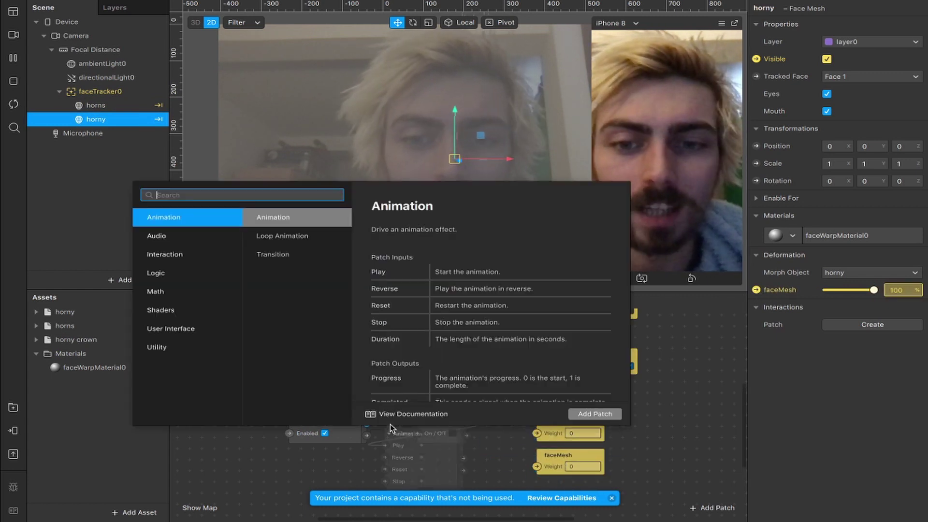
text(anima)
key(Return)
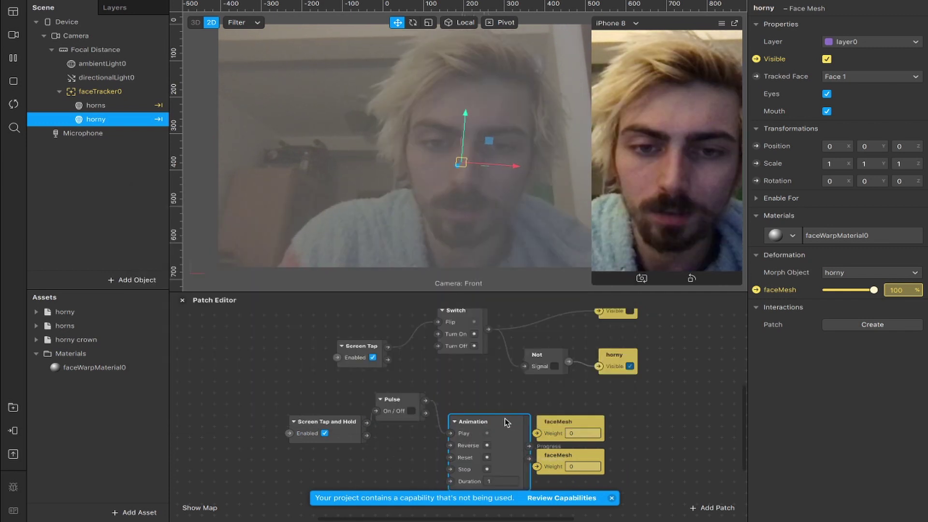
click(572, 426)
shift+drag(568, 457, 704, 448)
drag(478, 456, 516, 444)
drag(394, 410, 430, 417)
click(321, 423)
click(405, 413)
click(543, 411)
scroll(544, 412, down, 1)
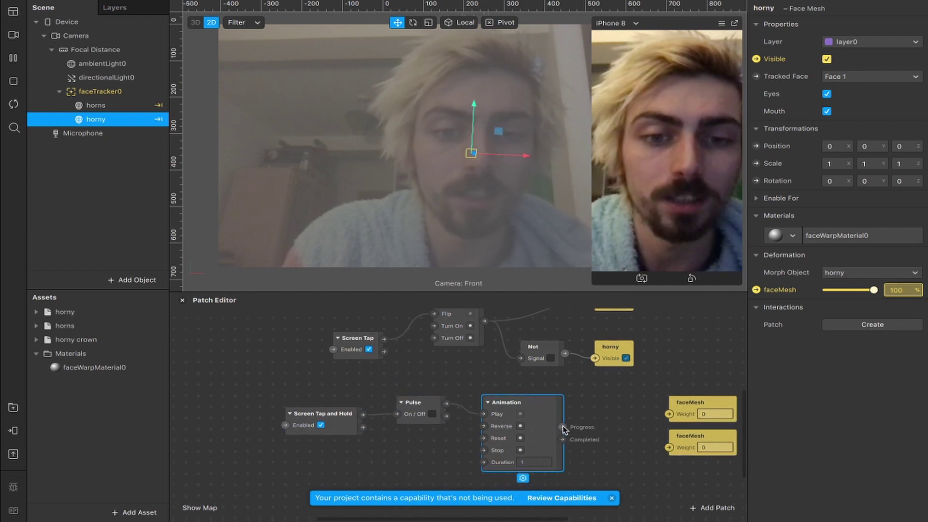
Step: Add a Transition patch driven by the Animation's progress and change its value type from a vector to a single number
drag(563, 427, 584, 419)
text(trans)
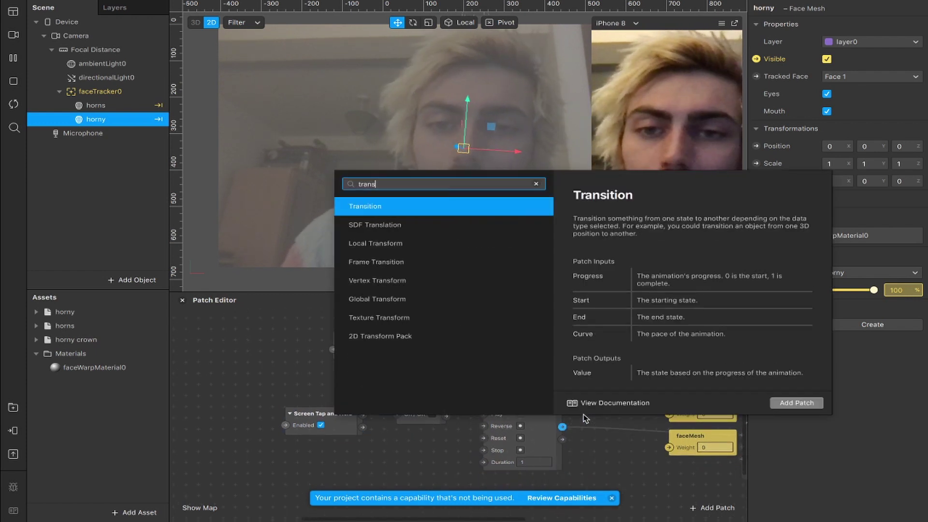
key(Return)
scroll(695, 398, right, 5)
drag(615, 370, 664, 377)
drag(725, 428, 565, 407)
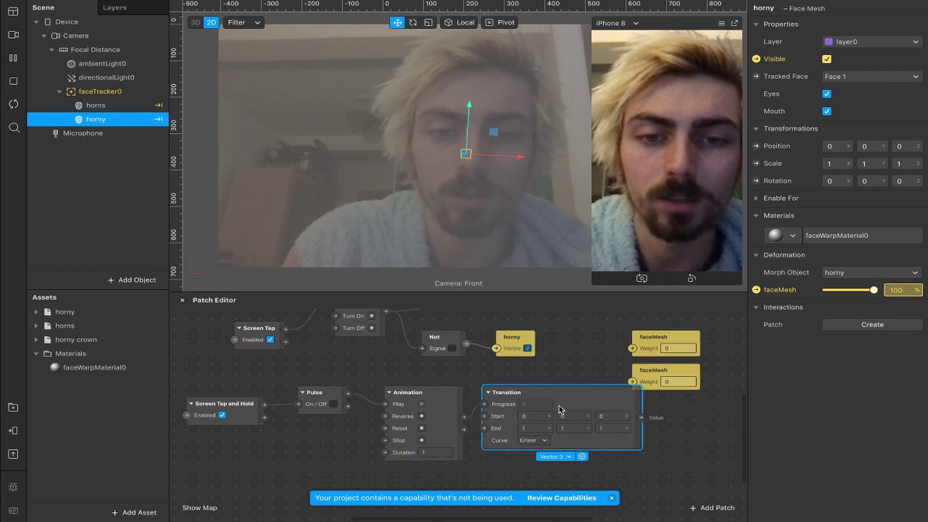
click(562, 453)
click(587, 463)
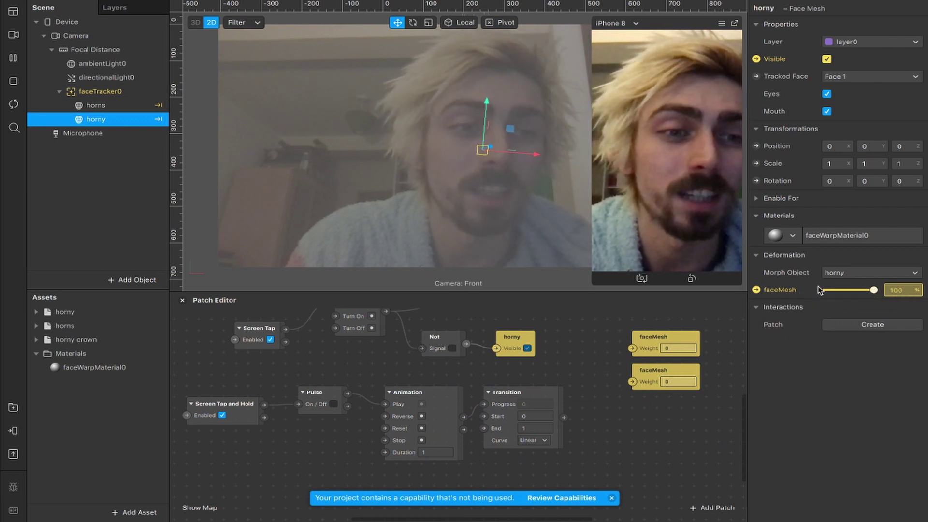
Step: Connect the Transition value to both faceMesh weights and test with a touch on the simulator face
drag(564, 416, 632, 349)
drag(564, 417, 633, 382)
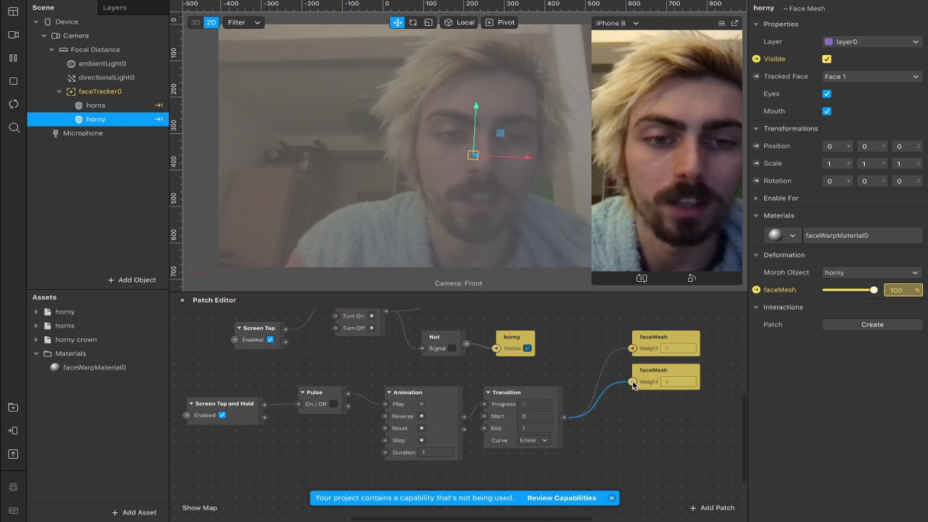
drag(680, 195, 678, 203)
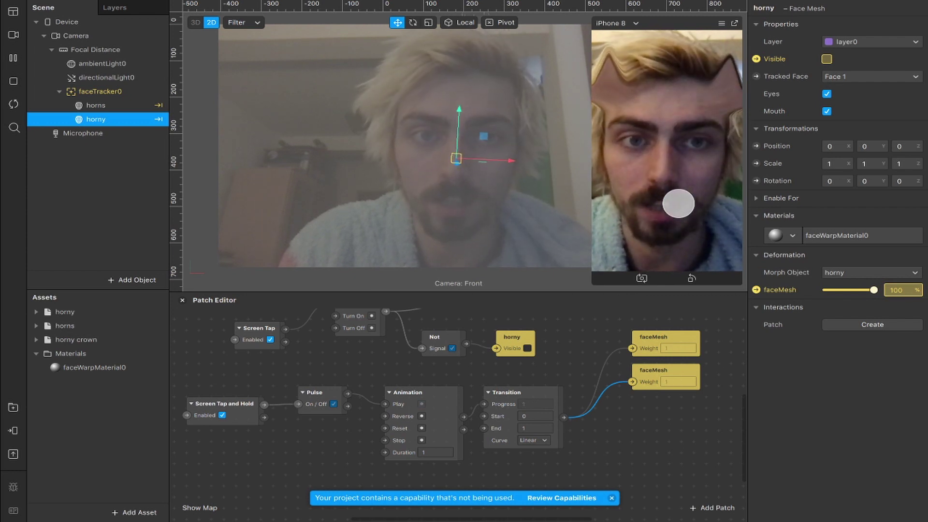
Step: Test switching between the two horn deformations with repeated screen taps on the simulator face
click(678, 203)
click(679, 203)
click(678, 203)
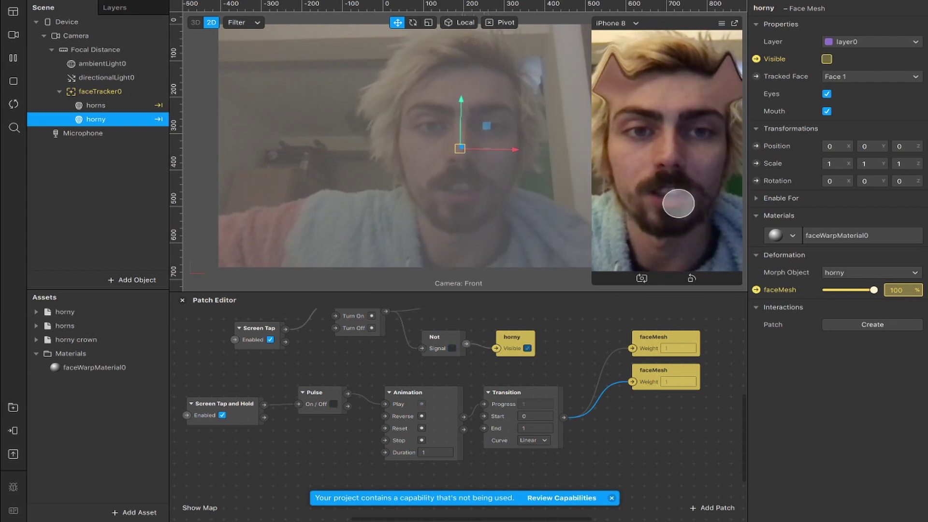
click(679, 204)
click(679, 203)
click(678, 203)
click(679, 204)
click(678, 203)
click(679, 203)
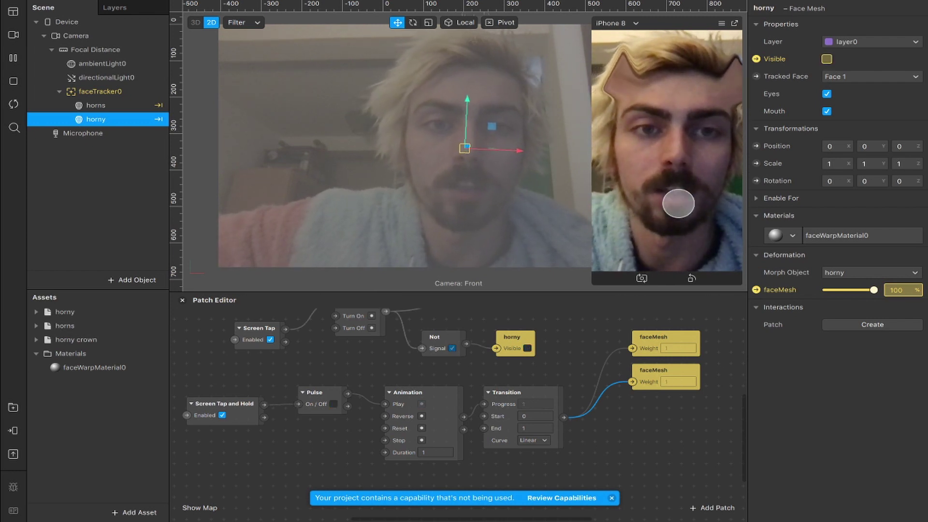
Step: Restart the effect and test the tap-and-hold animation and tap switching on the simulator face
scroll(643, 369, up, 3)
click(13, 104)
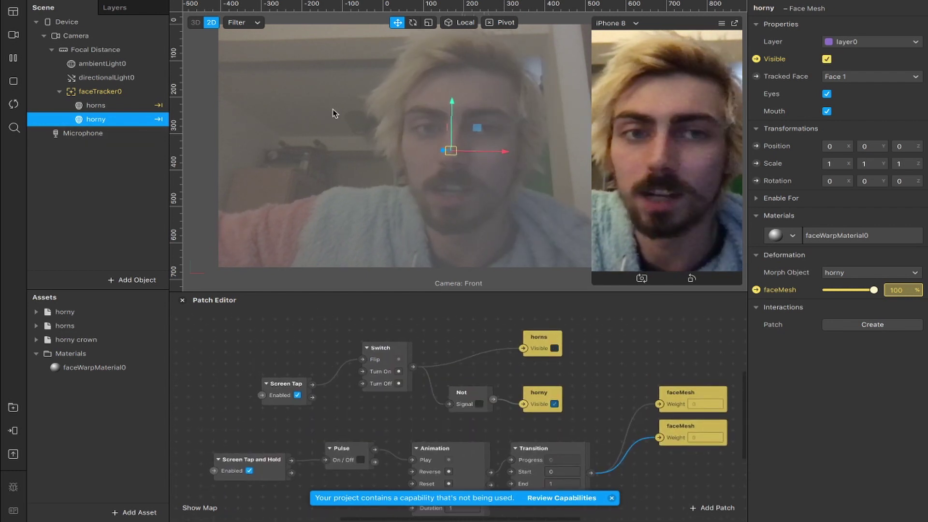
click(658, 143)
click(658, 144)
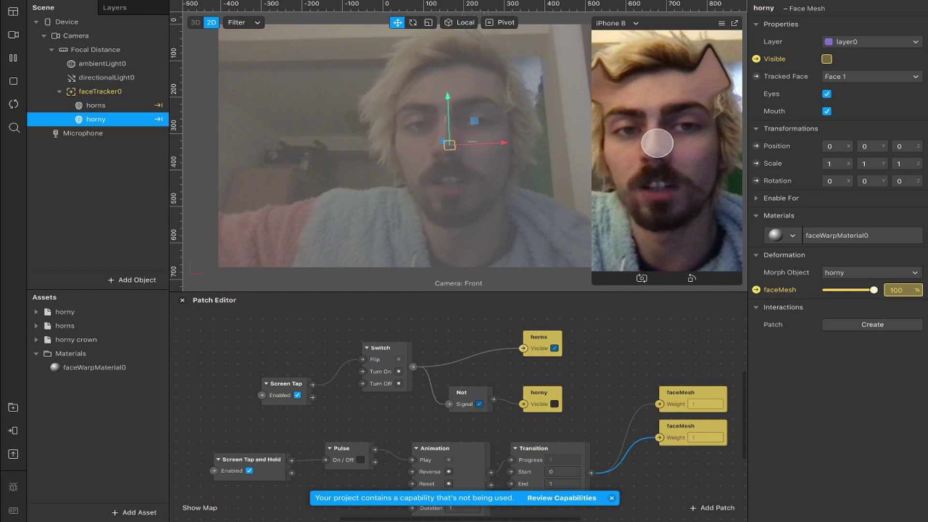
click(657, 143)
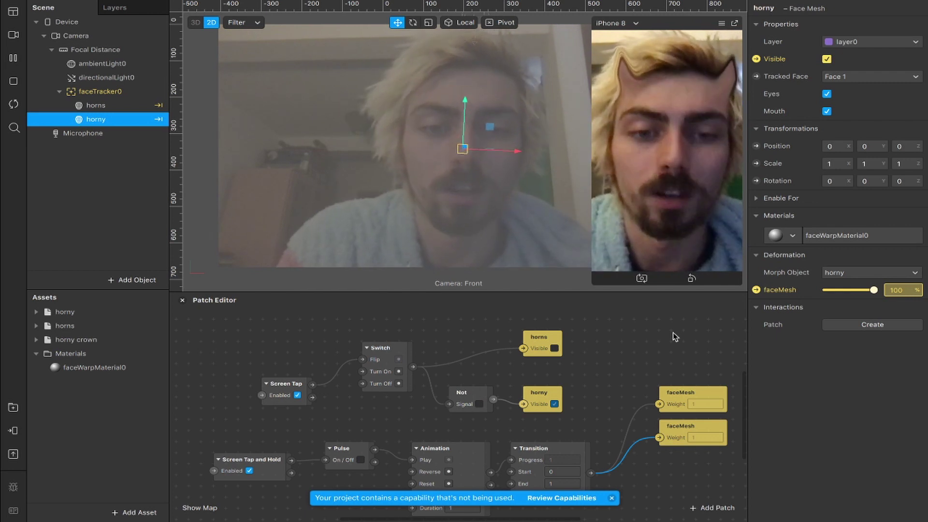
Step: Reverse the Transition patch's range by setting Start to 1 and End to 0
scroll(647, 364, down, 1)
scroll(648, 365, left, 1)
scroll(648, 369, down, 1)
scroll(647, 369, left, 1)
click(598, 434)
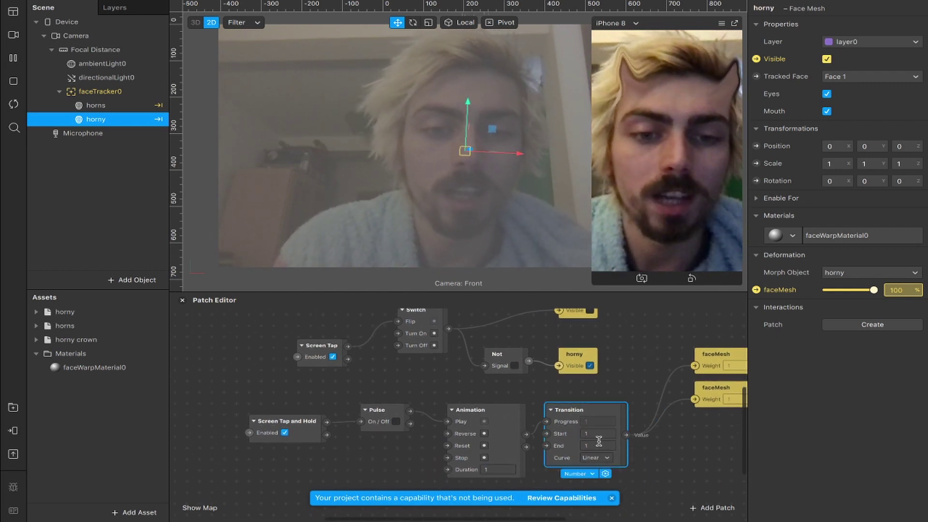
key(BackSpace)
text(0)
key(Return)
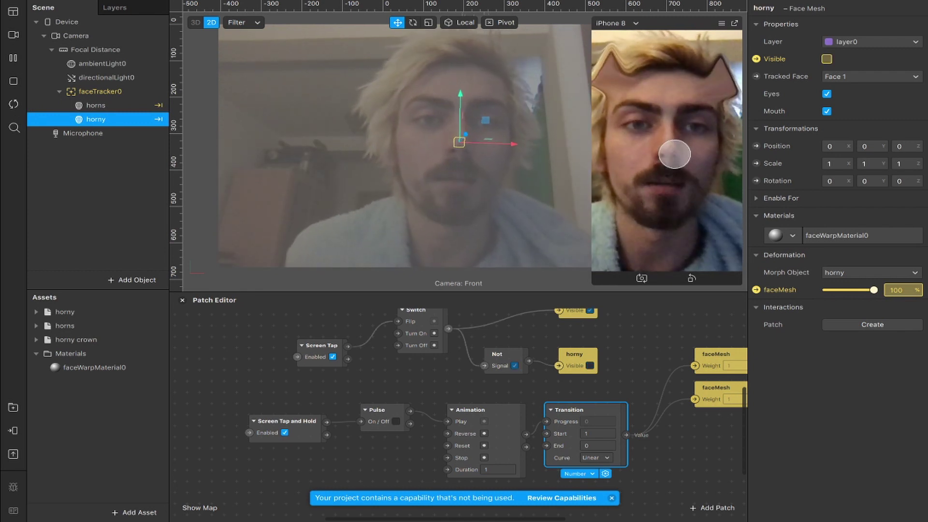
Step: Test the reversed transition on the simulator face with short taps and a long hold
click(672, 178)
click(675, 180)
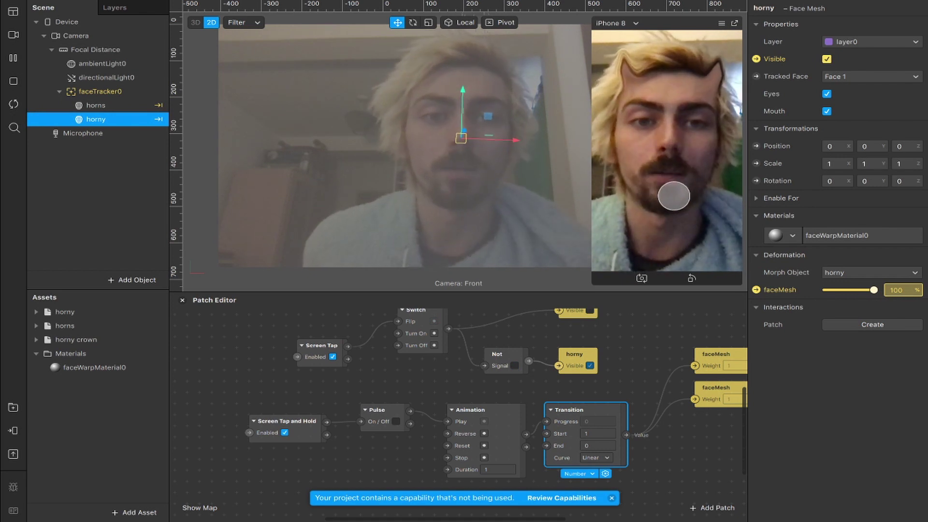
click(666, 225)
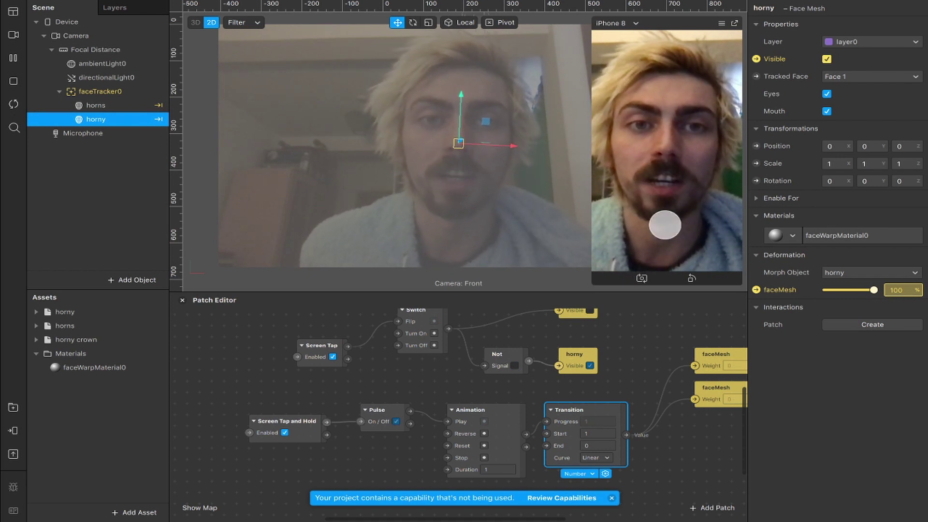
click(665, 225)
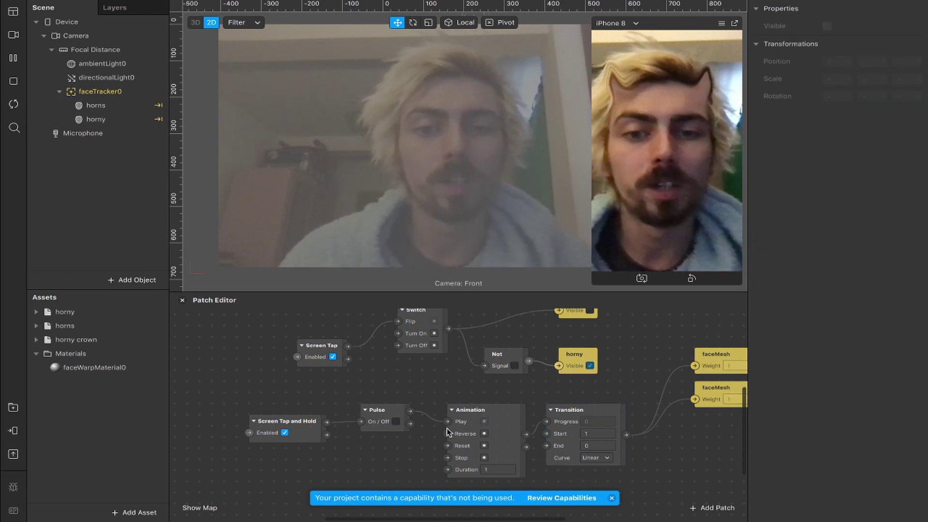
Step: Connect Pulse's turned-off output to the Animation's Reverse input, restart the effect and test a tap and hold
drag(410, 424, 421, 425)
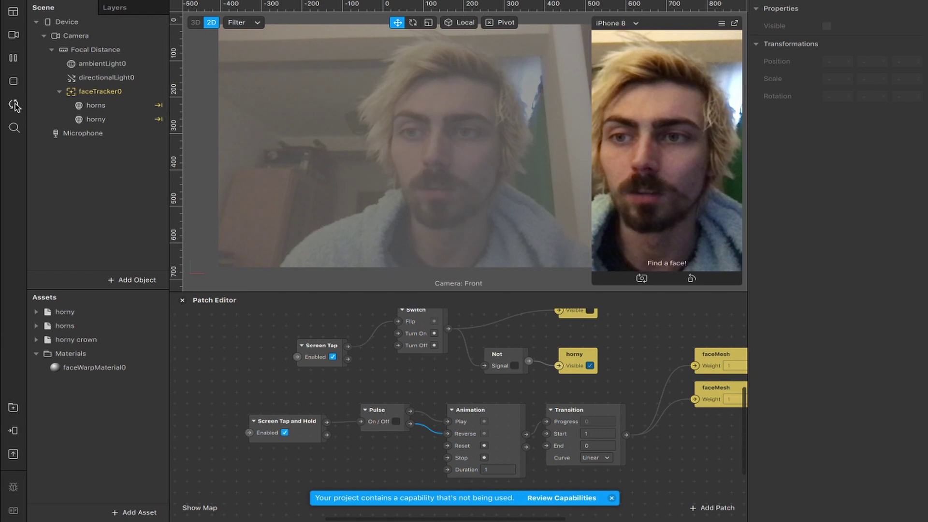
click(696, 155)
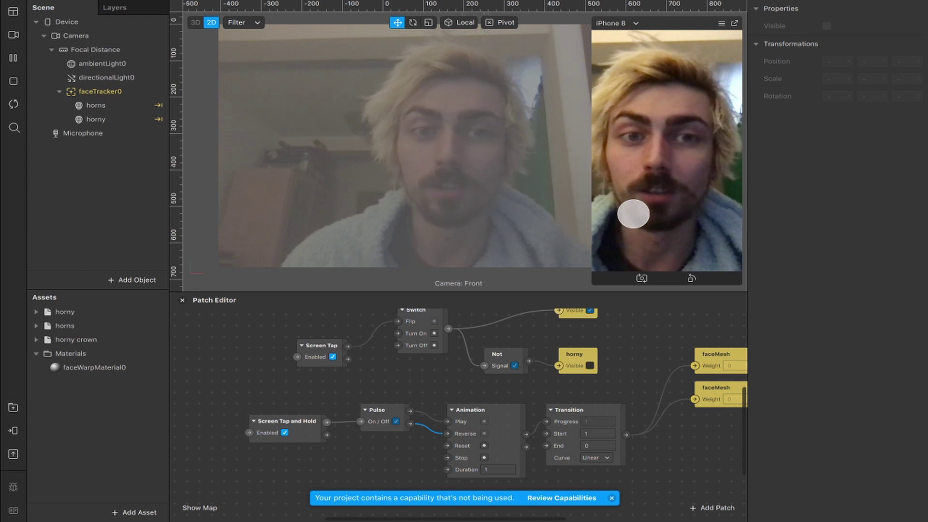
click(633, 214)
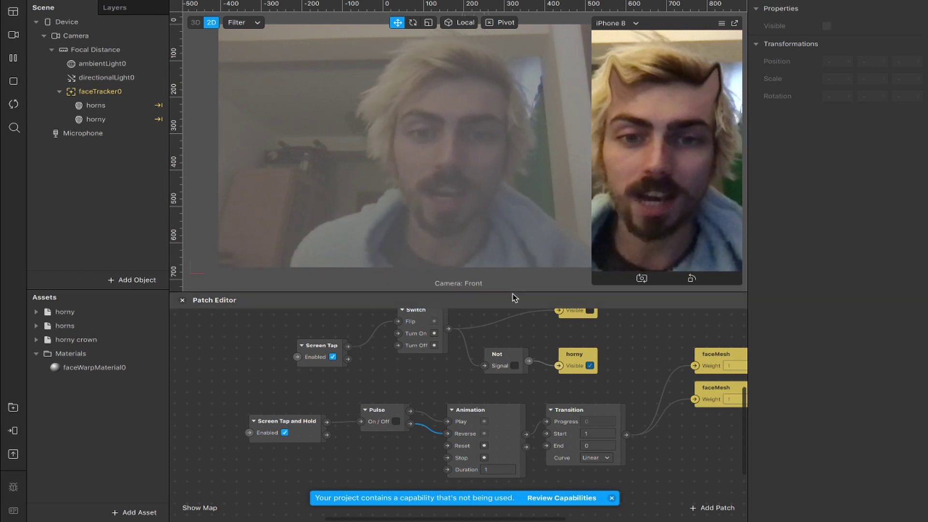
Step: Enlarge the Patch Editor and shrink the simulator preview so the whole patch graph fits
drag(510, 292, 513, 259)
drag(593, 284, 620, 255)
scroll(647, 313, right, 3)
scroll(647, 313, up, 2)
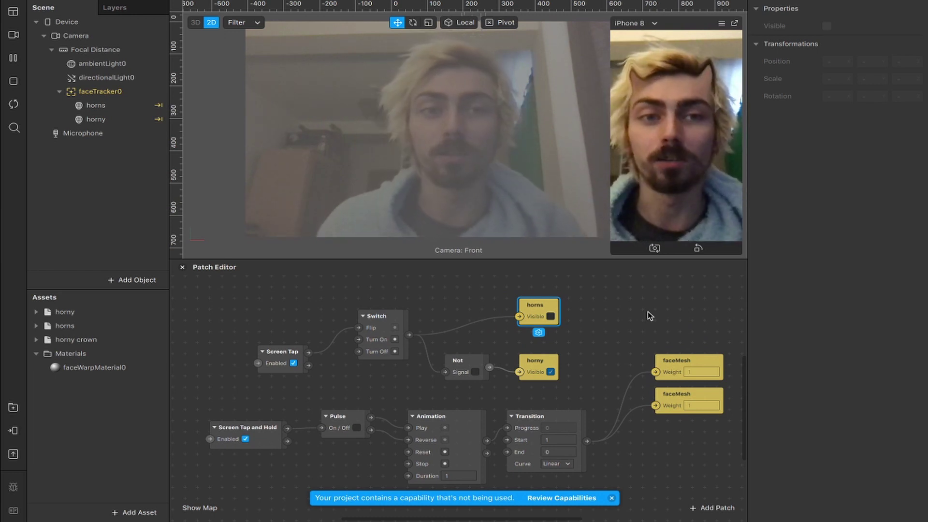
Step: Examine the material options available for the horns face mesh
click(95, 96)
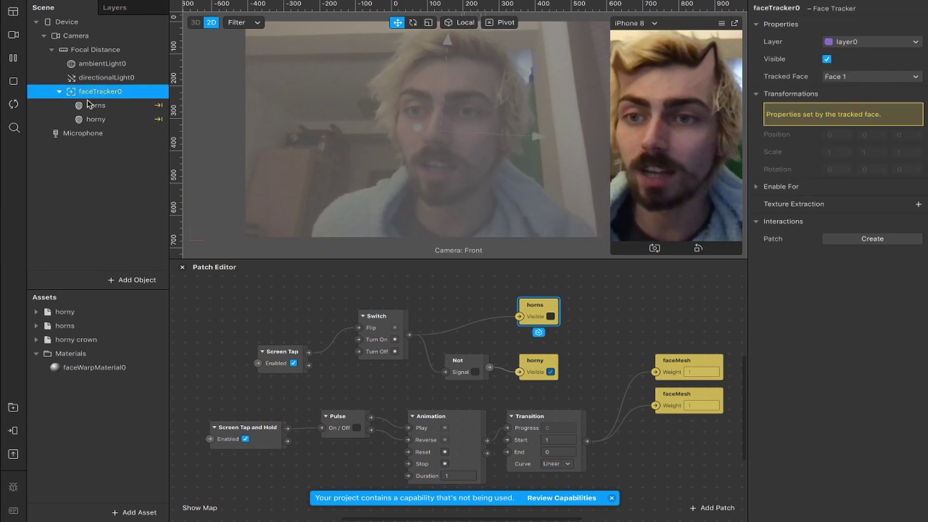
click(93, 107)
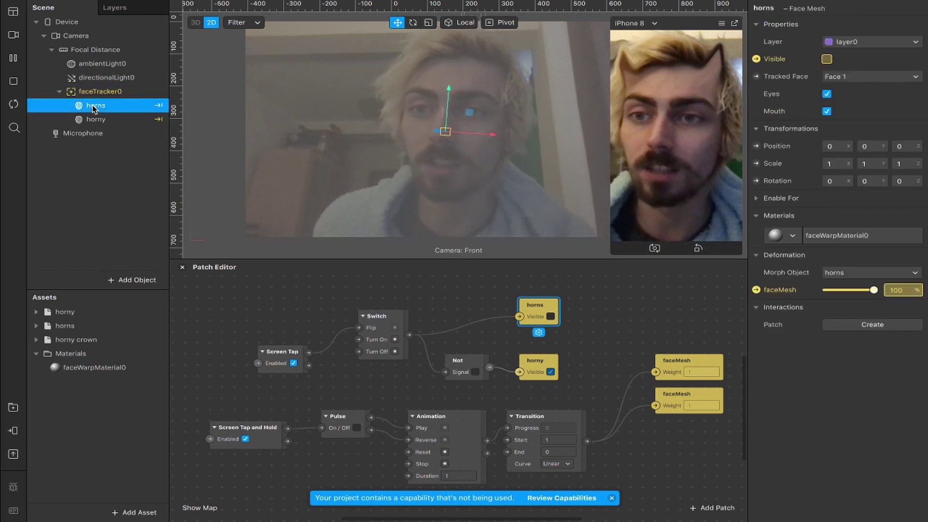
click(792, 236)
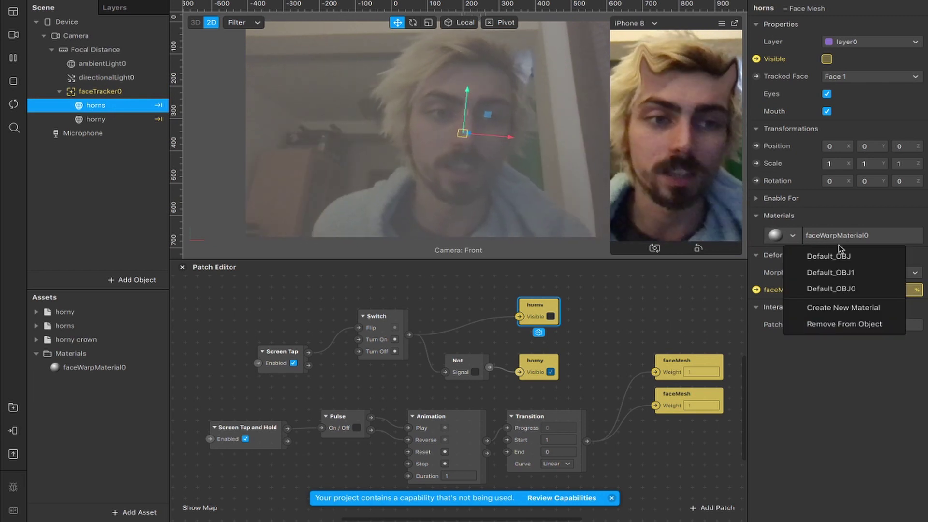
click(836, 310)
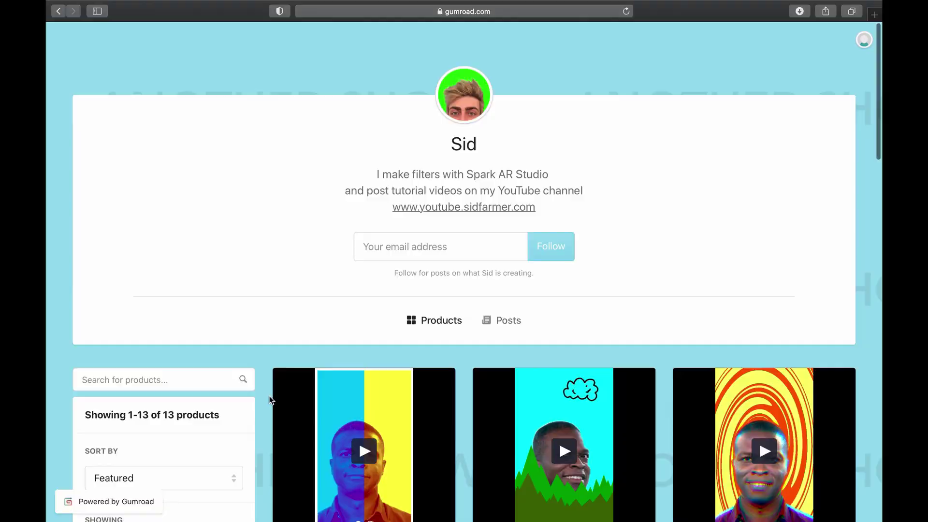
Step: Switch to the browser and look through the Gumroad filter products and the Patreon membership tiers
scroll(271, 400, down, 5)
scroll(270, 400, down, 10)
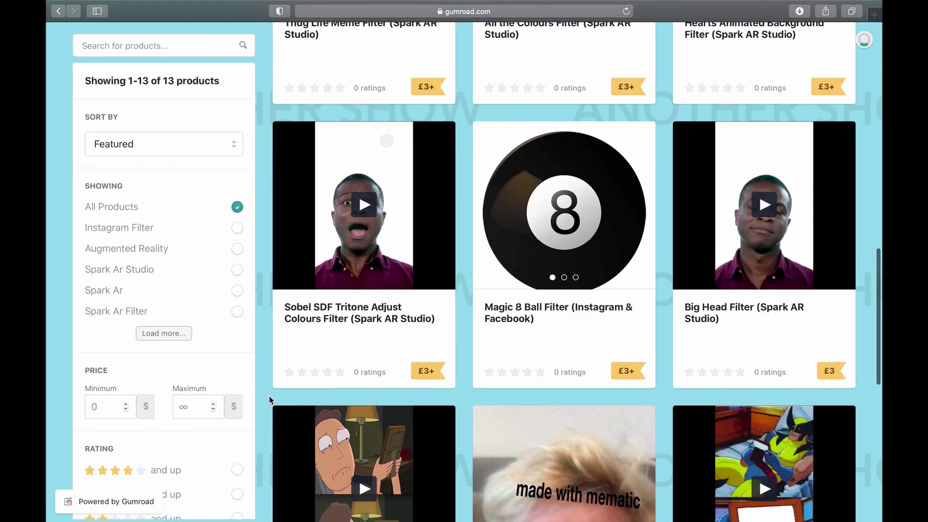
scroll(269, 399, down, 10)
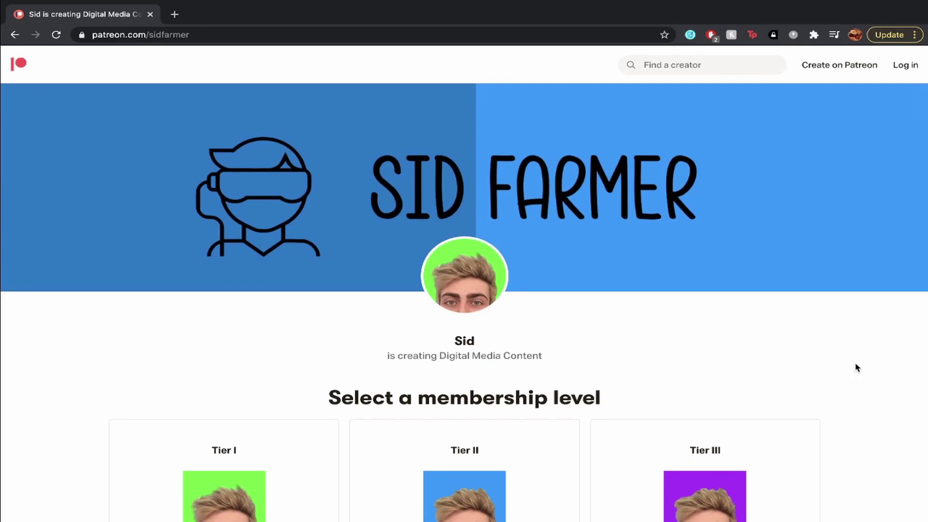
scroll(855, 369, down, 4)
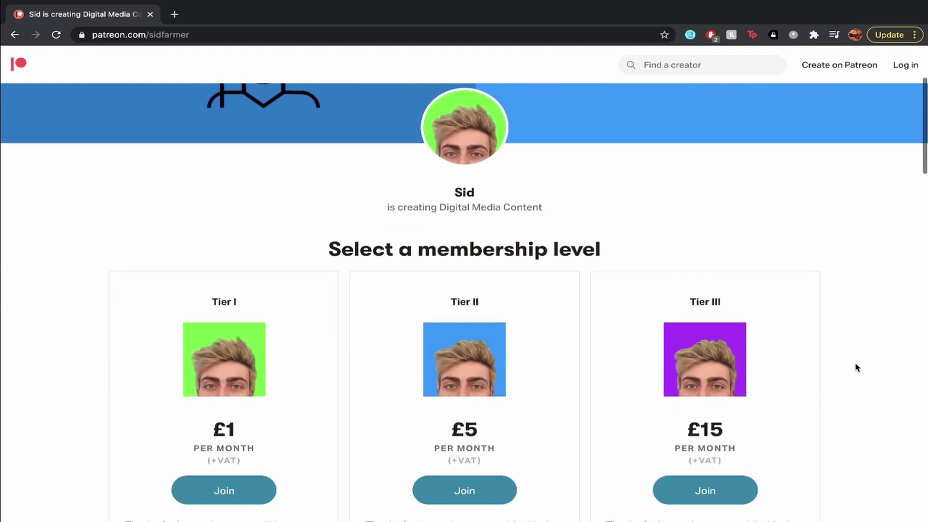
scroll(857, 368, down, 3)
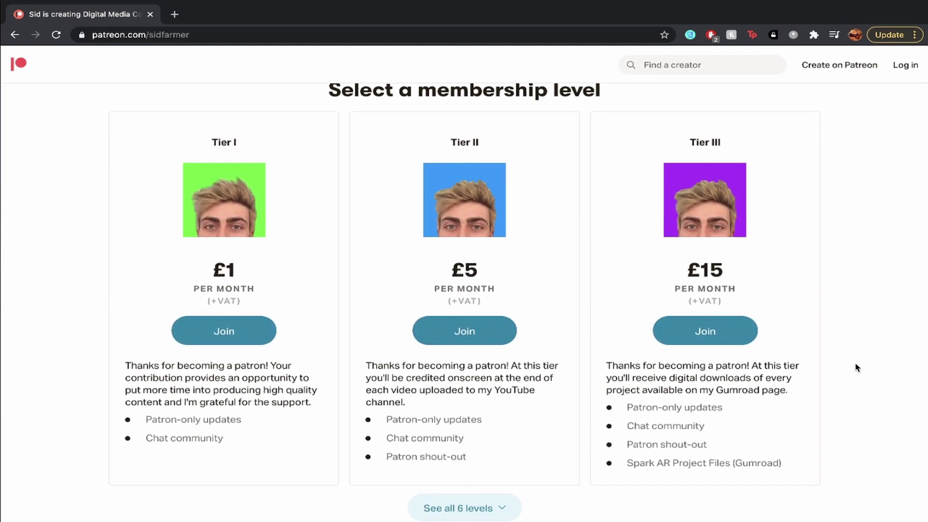